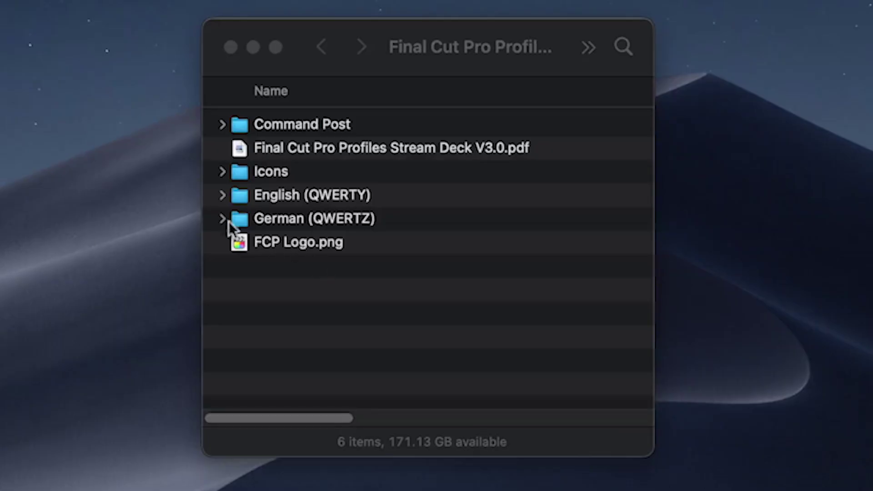
Examine the contents of the English (QWERTY) folder, then expand the Command Post folder in the Final Cut Pro profiles package
click(223, 195)
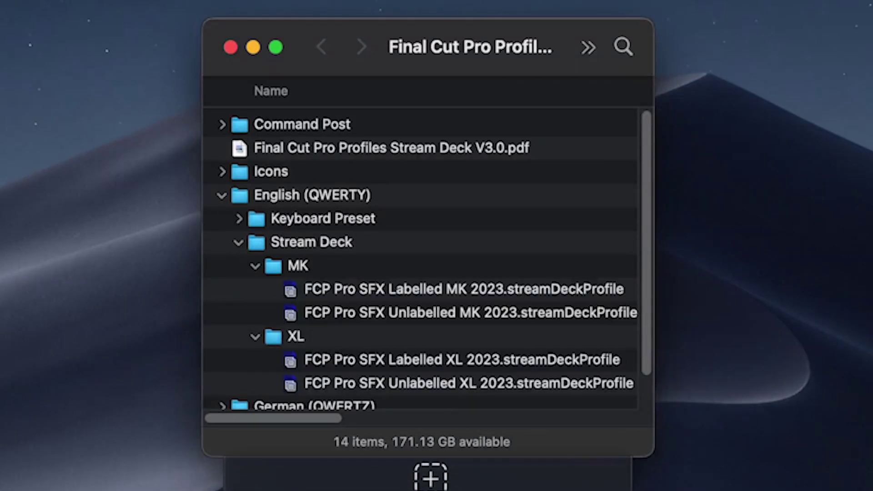
drag(655, 449, 739, 490)
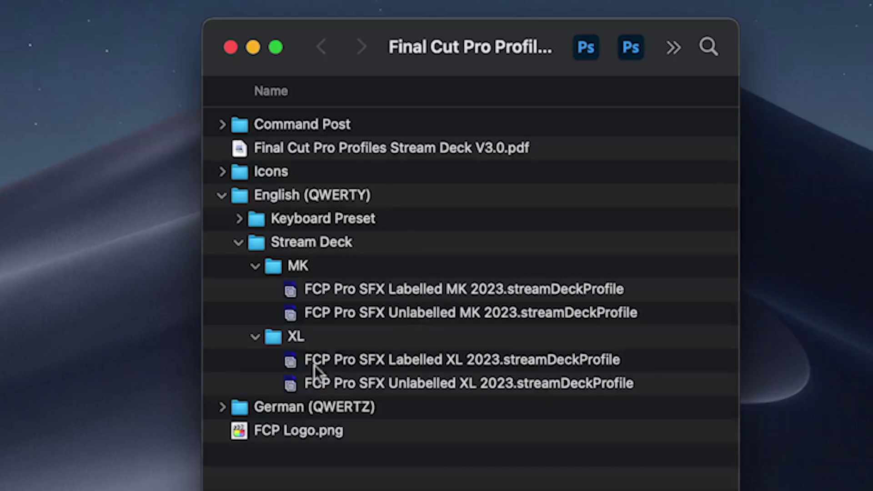
click(222, 196)
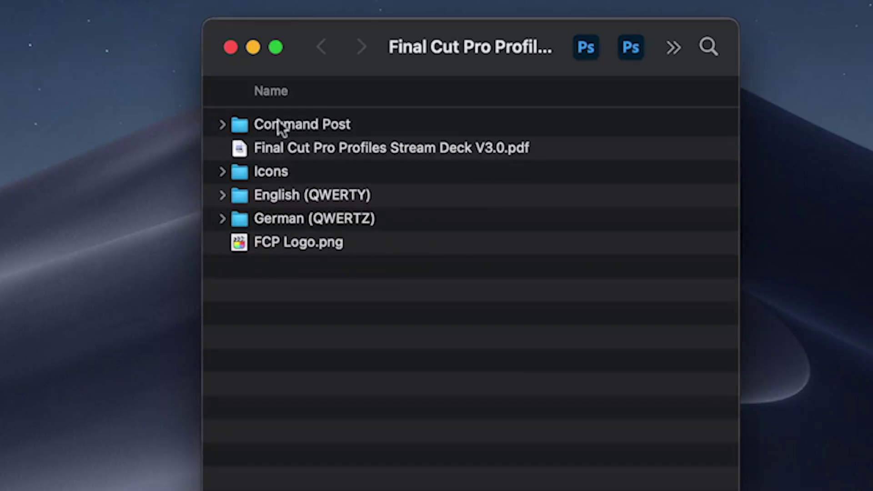
click(222, 125)
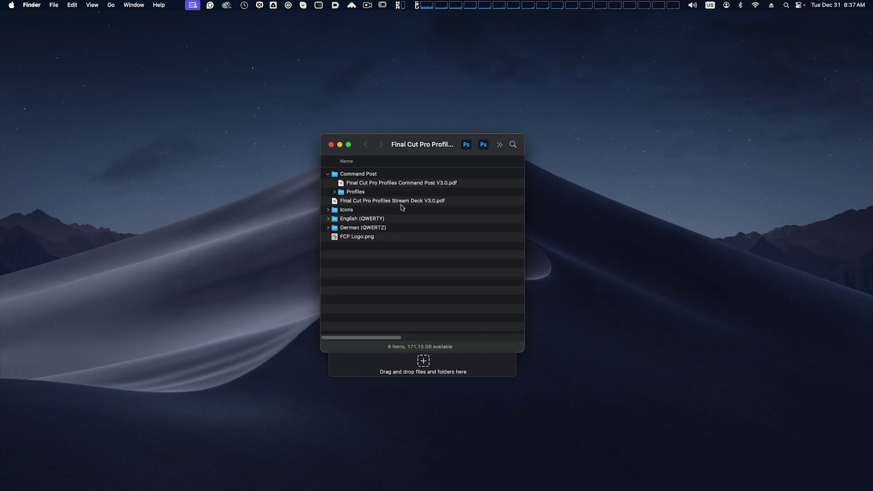
Launch CommandPost and allow it to access data from other apps
key(super+Tab)
click(140, 248)
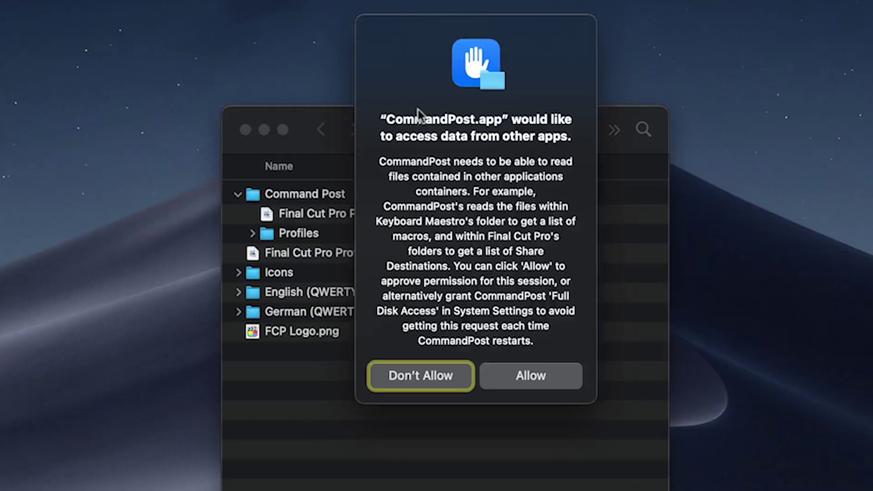
click(527, 385)
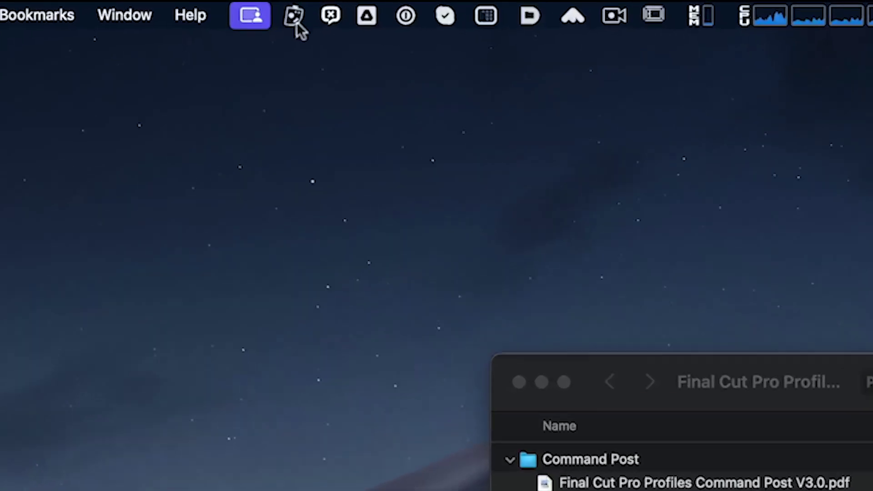
Open CommandPost's Stream Deck control surface settings and arrange that window beside the profiles folder window
click(302, 20)
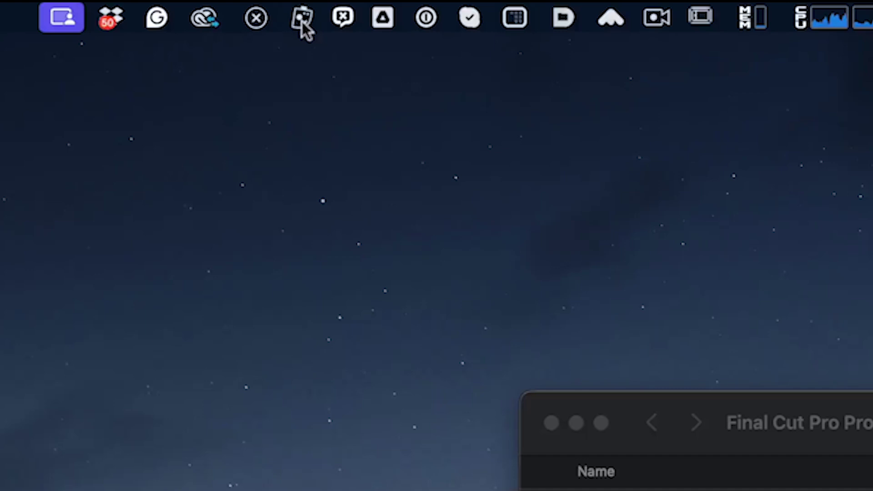
click(302, 23)
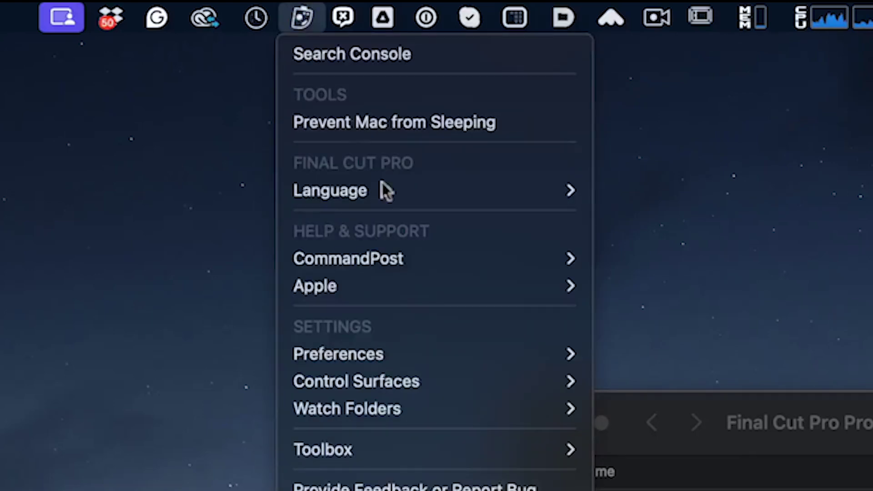
mouse_move(457, 382)
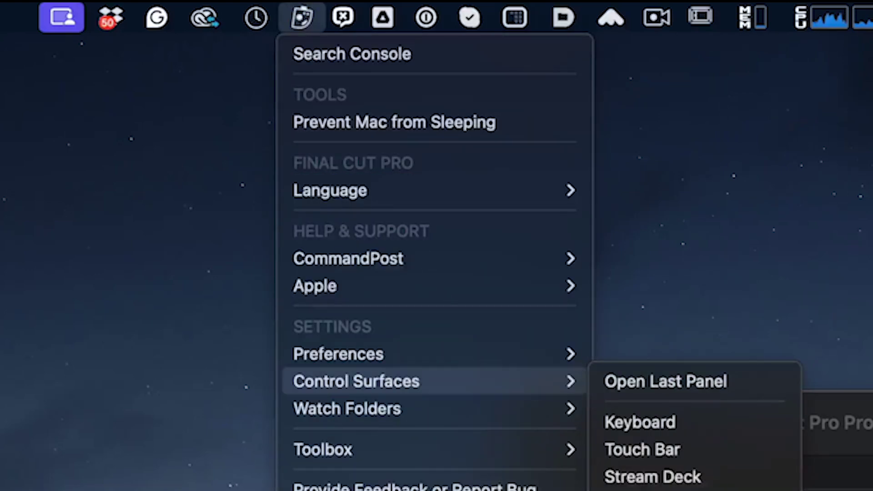
click(741, 476)
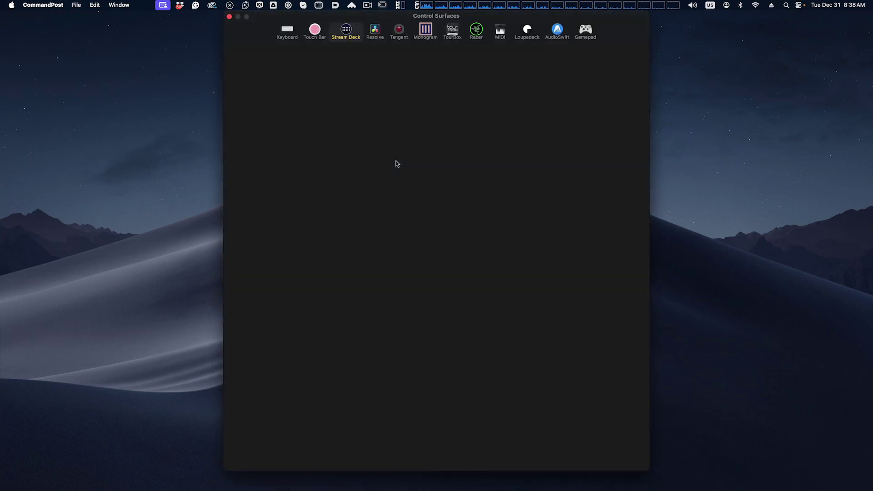
drag(527, 16, 313, 17)
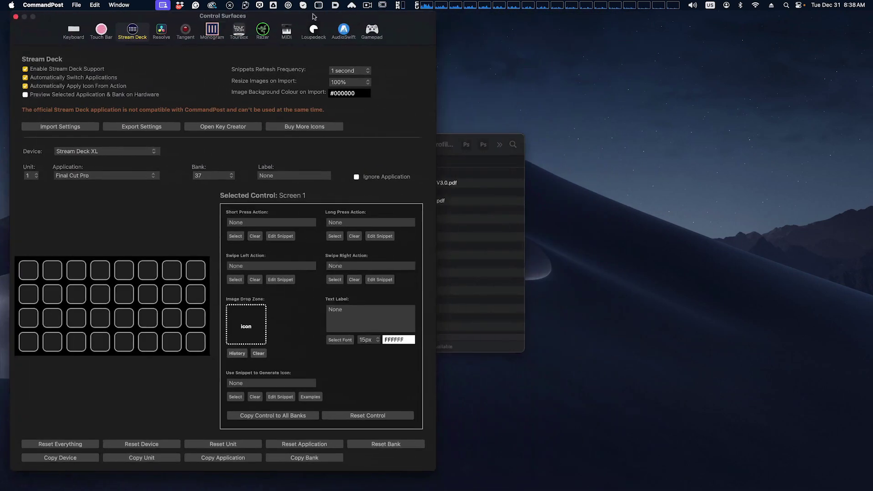
drag(461, 140, 605, 87)
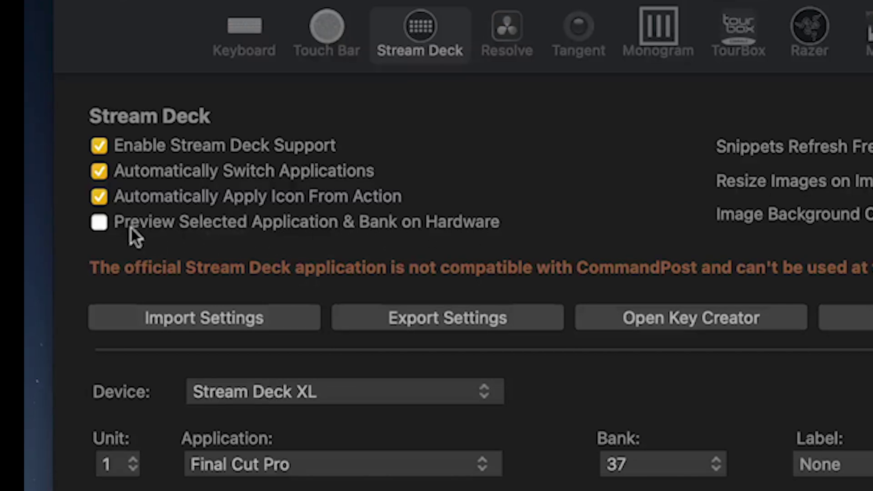
Enable previewing the selected application and bank on hardware, with Stream Deck XL as the device and Final Cut Pro as the application
click(101, 221)
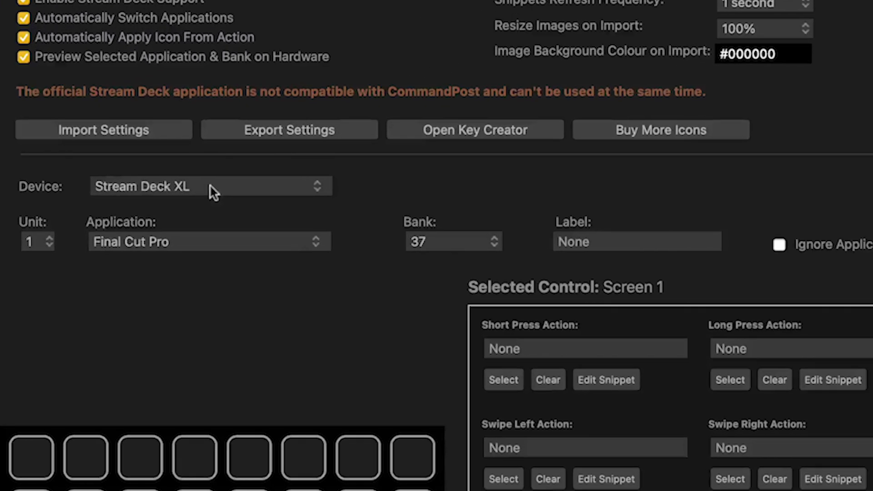
click(120, 156)
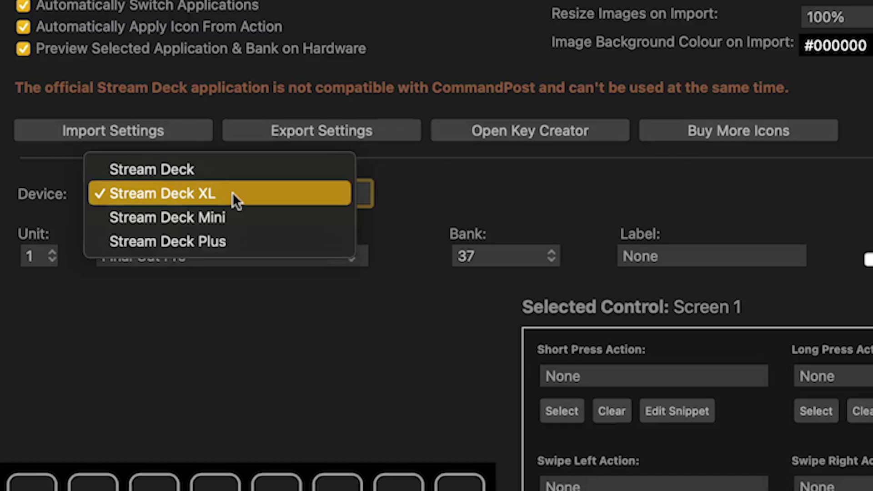
click(304, 337)
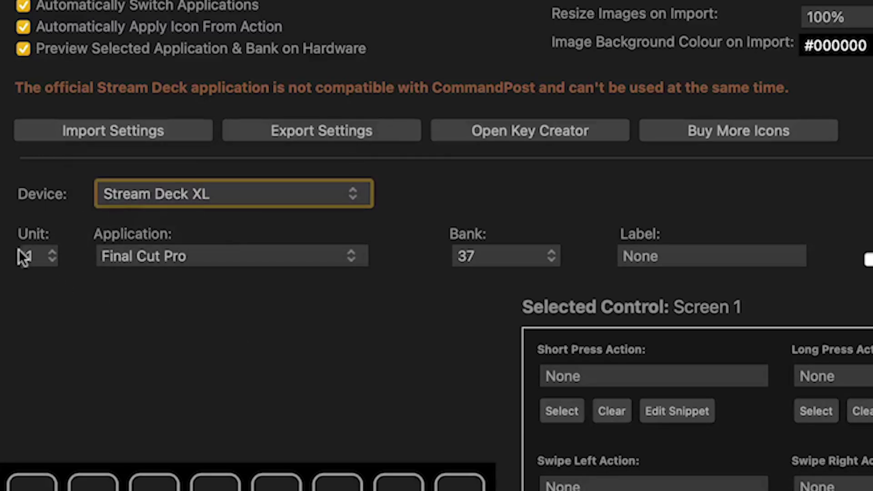
click(185, 254)
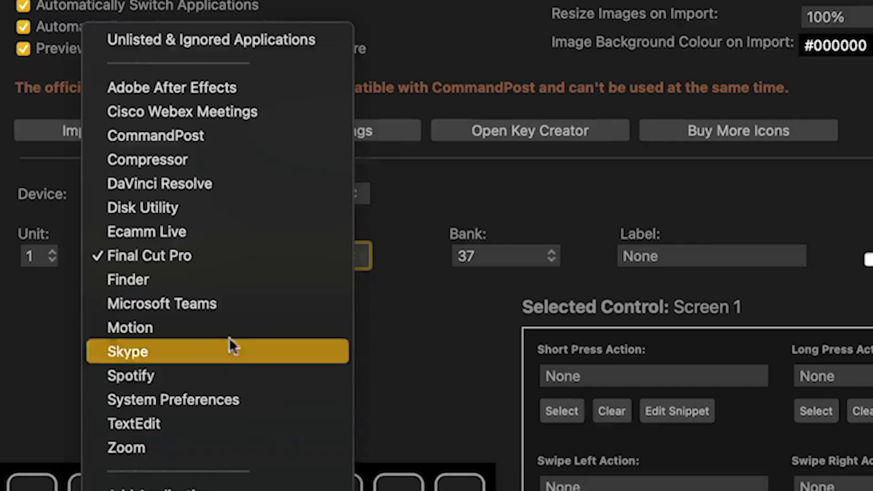
click(240, 255)
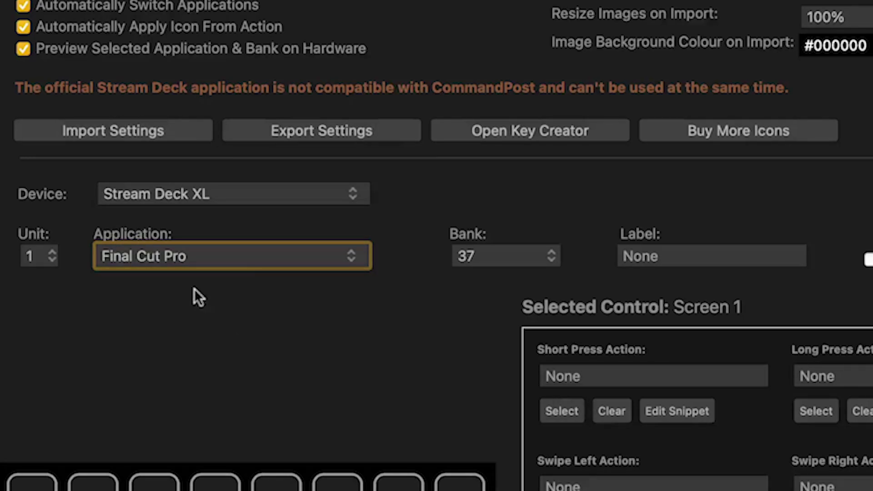
Set the Final Cut Pro bank for the Stream Deck XL to 1
click(514, 256)
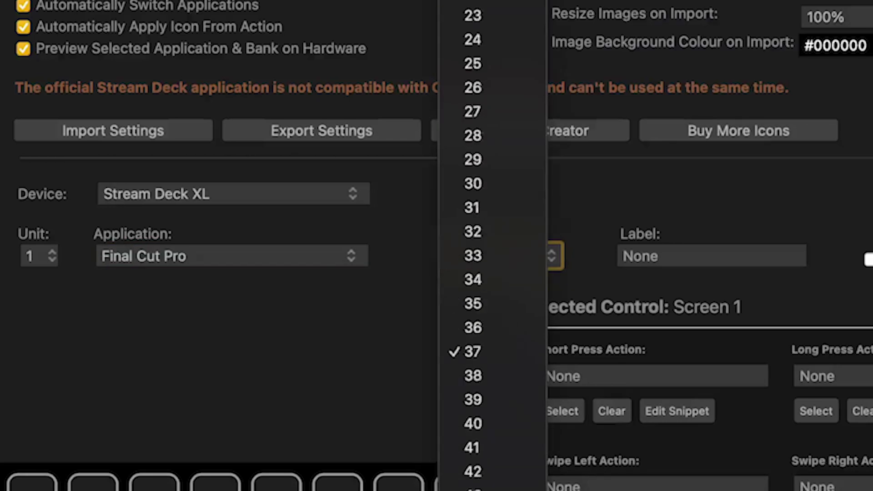
scroll(492, 245, up, 5)
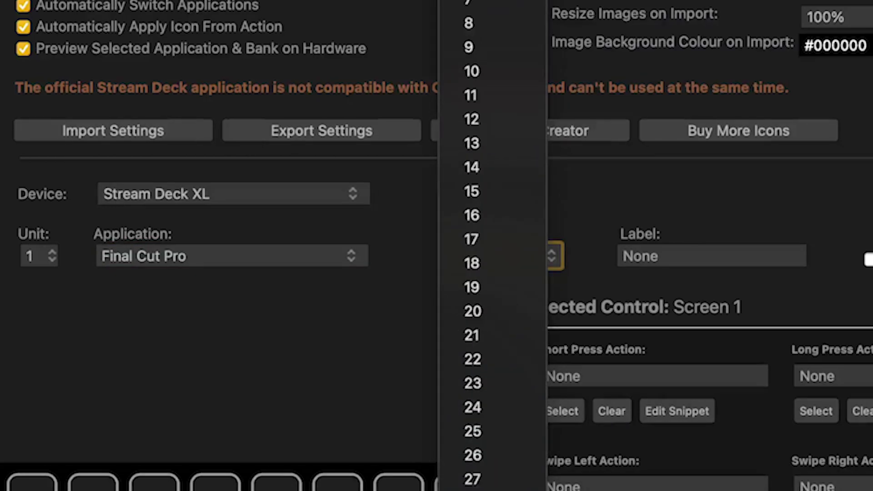
key(Escape)
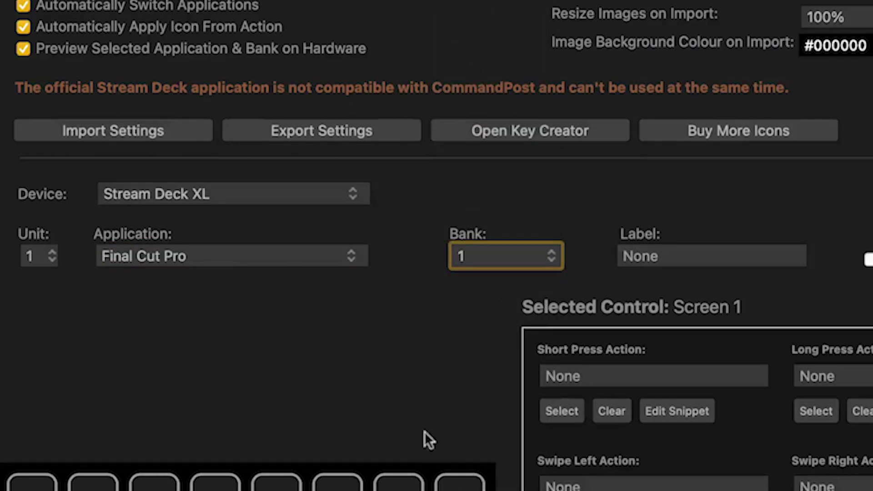
Import SideshowFX FinalCutPro SDXL V1.0.cpStreamDeck from the Command Post Profiles XL folder, replacing the existing Stream Deck settings
click(121, 126)
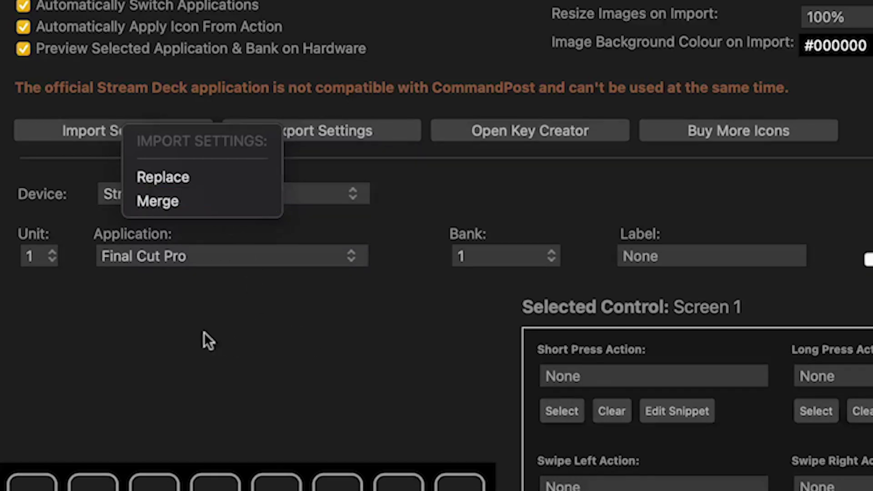
click(227, 179)
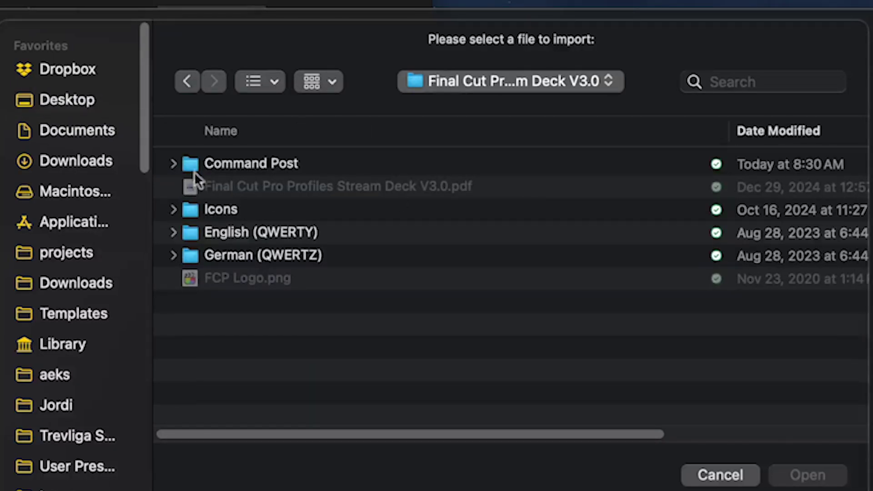
double_click(200, 163)
click(223, 187)
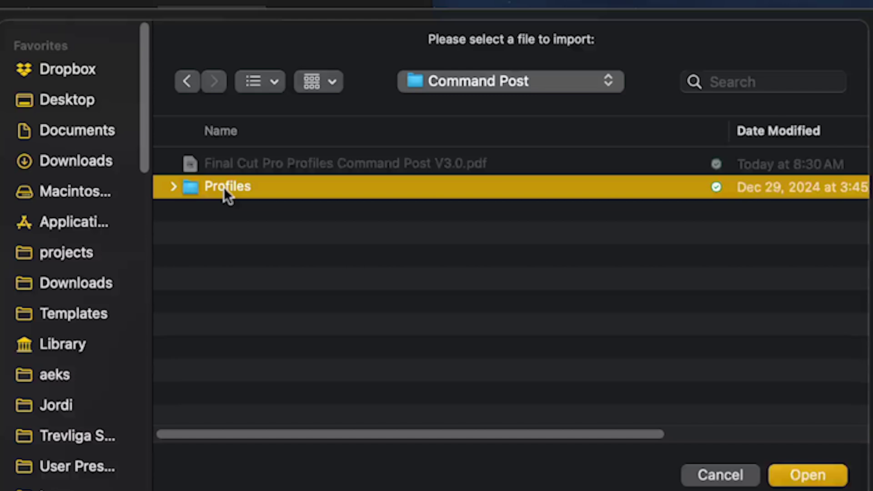
double_click(224, 187)
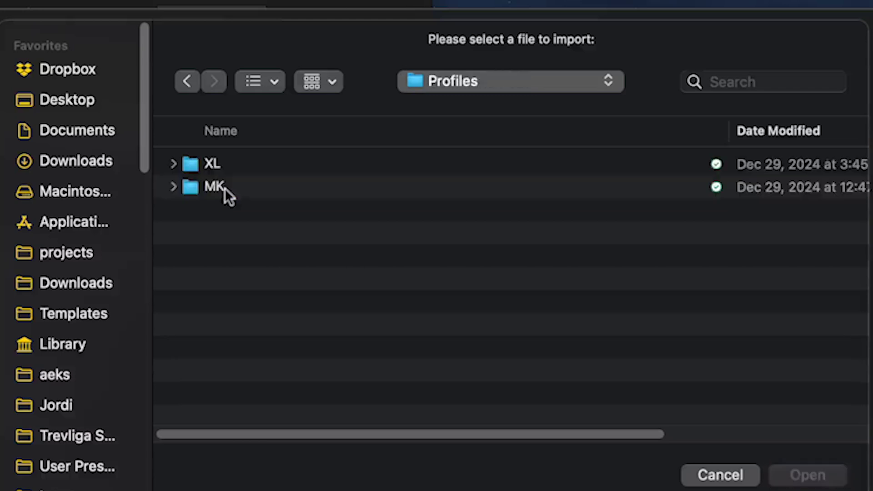
double_click(219, 163)
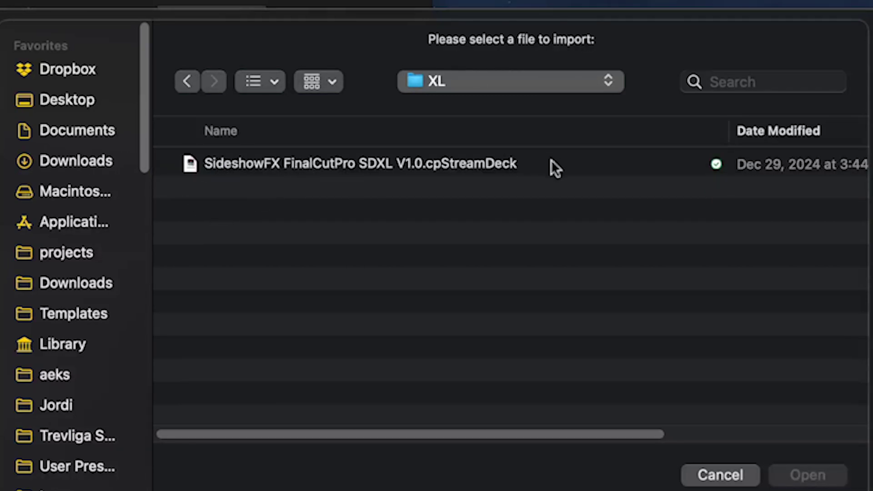
double_click(327, 168)
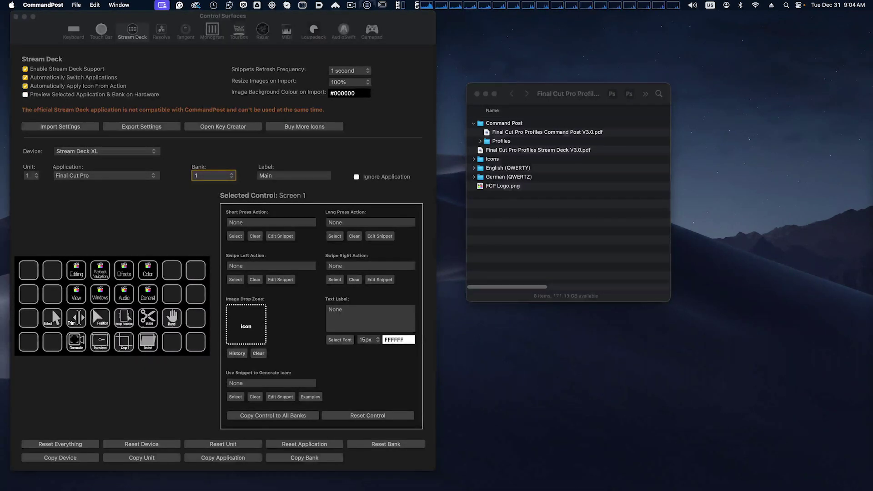
Place the official Stream Deck app's window beside the CommandPost settings and quit that app
drag(872, 136, 561, 71)
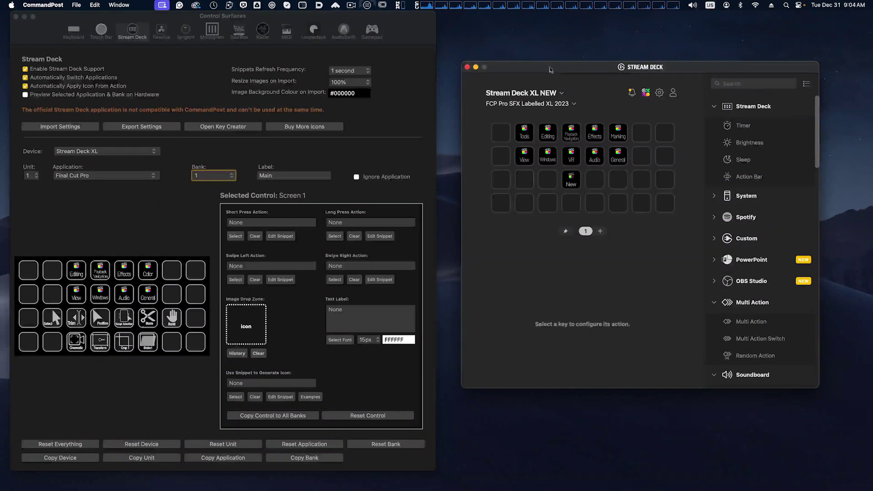
click(367, 5)
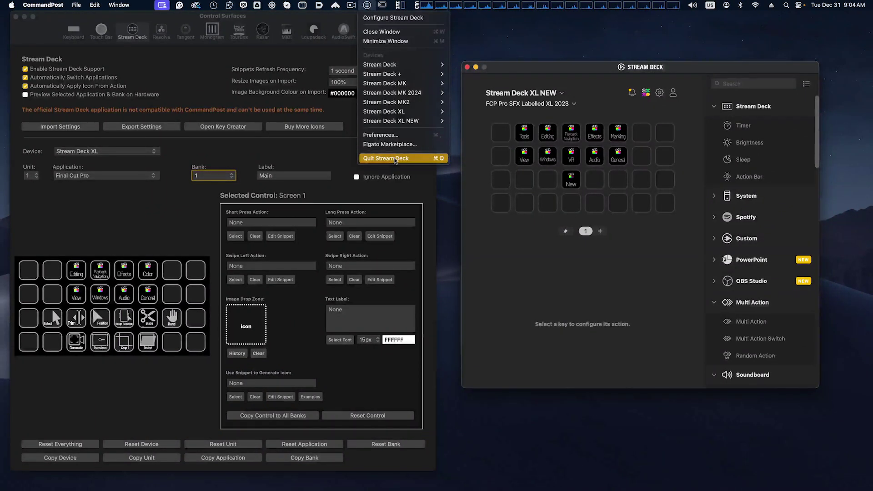
click(393, 158)
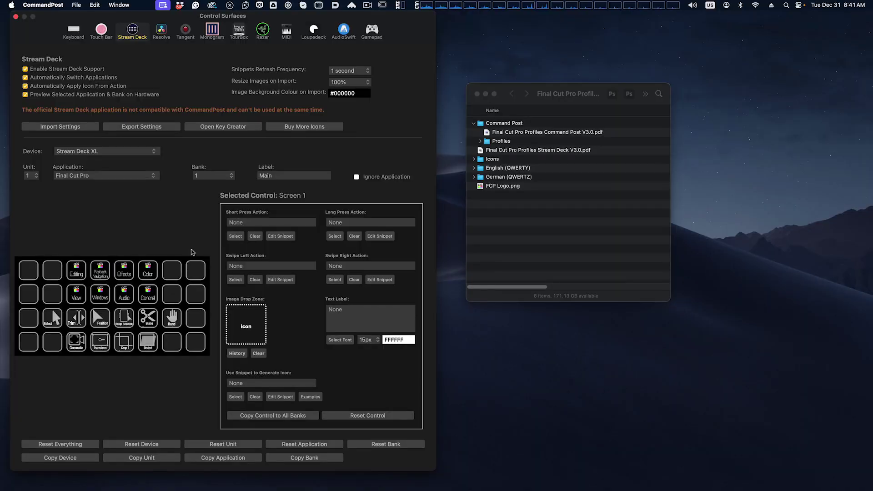
click(214, 176)
mouse_move(208, 483)
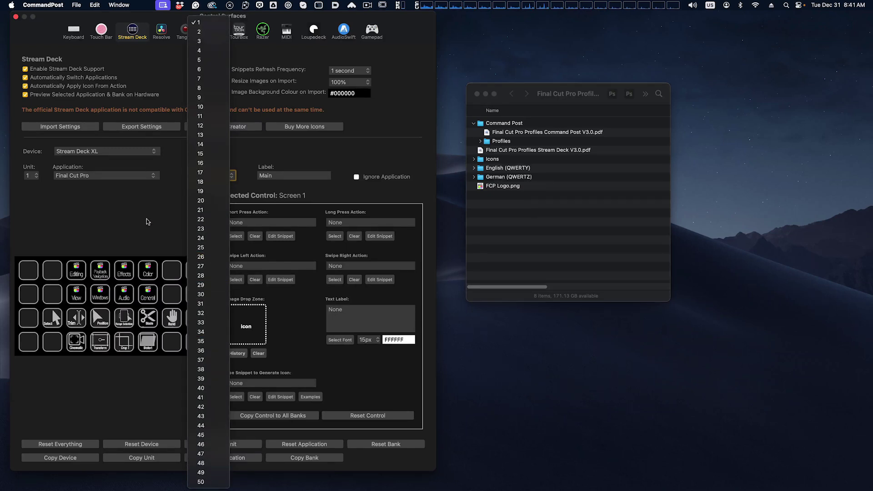
click(147, 221)
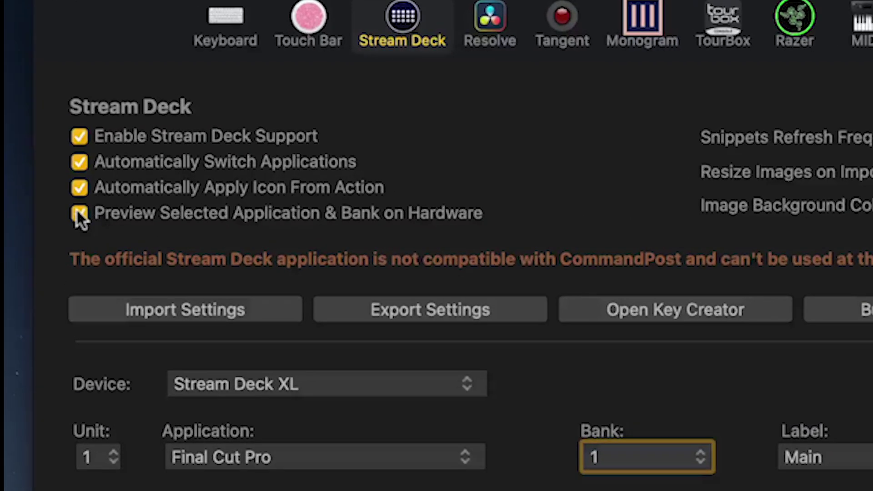
Disable previewing the selected application and bank on hardware, then switch to Final Cut Pro
click(25, 94)
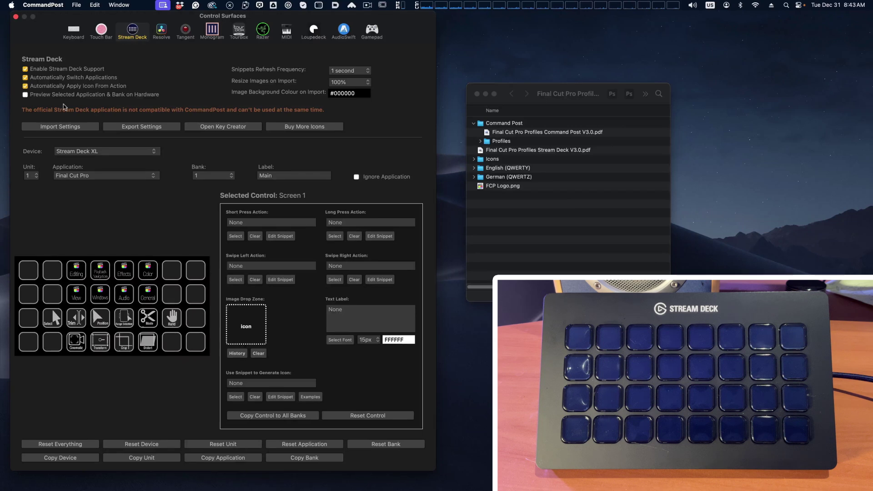
key(super+Tab)
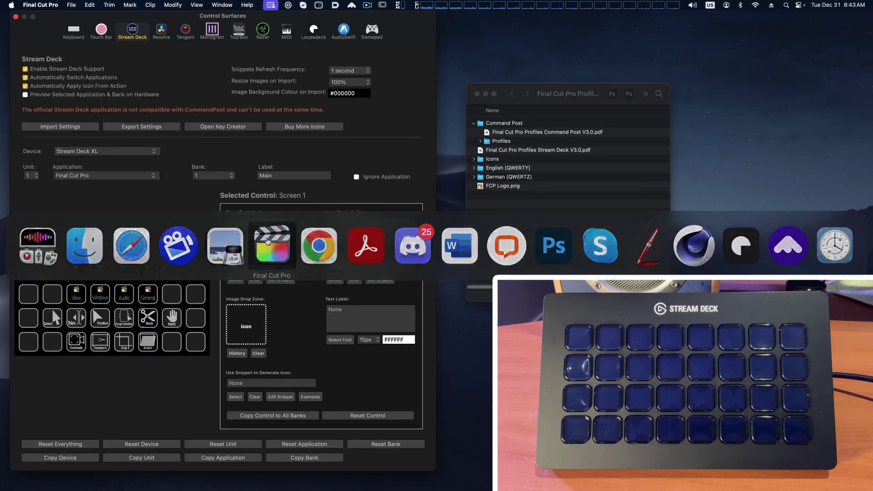
click(268, 241)
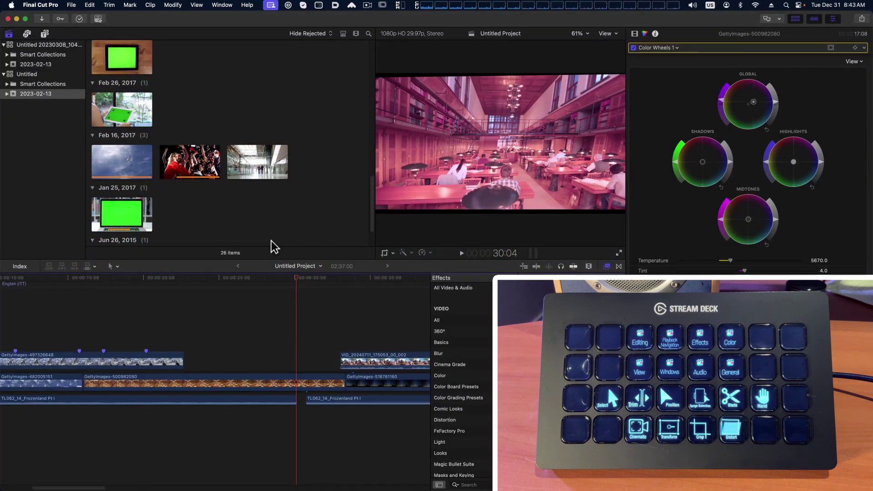
key(Tab)
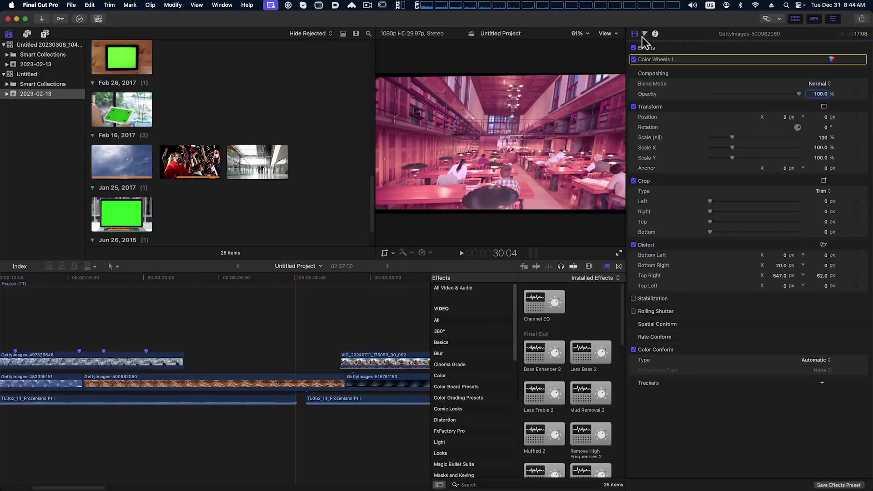
Select the GettyImages-500982080 clip in the timeline and lower its opacity to 89%
click(288, 381)
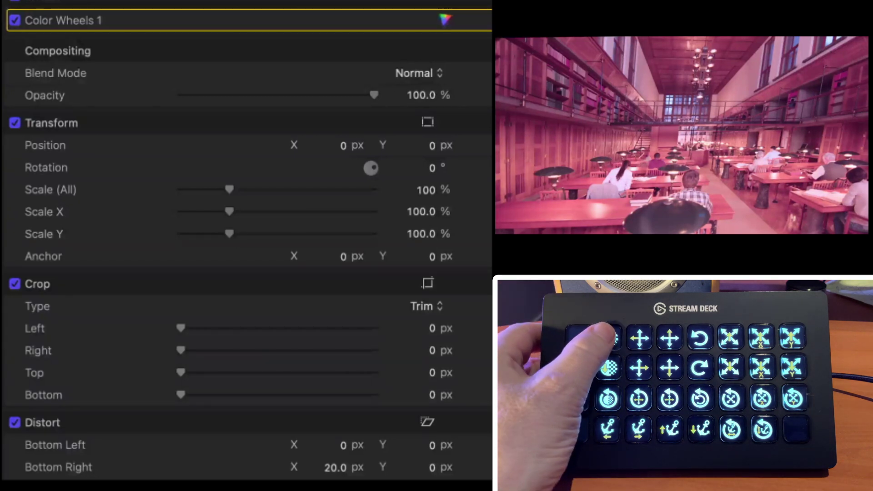
key(minus)
key(minus)
key(minus)
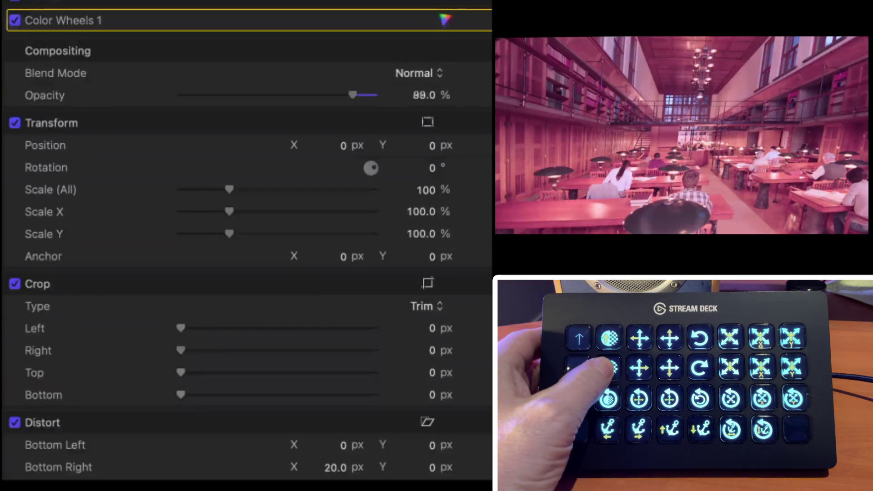
key(minus)
key(minus)
key(minus)
key(minus)
key(minus)
key(plus)
key(plus)
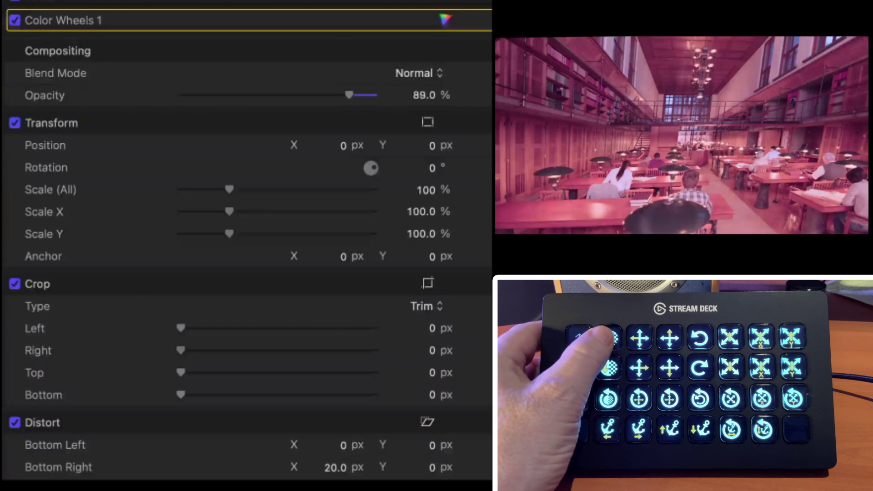
Raise the clip's opacity to 90% and reset it to the default 100%
key(plus)
key(plus)
key(plus)
key(plus)
key(plus)
key(plus)
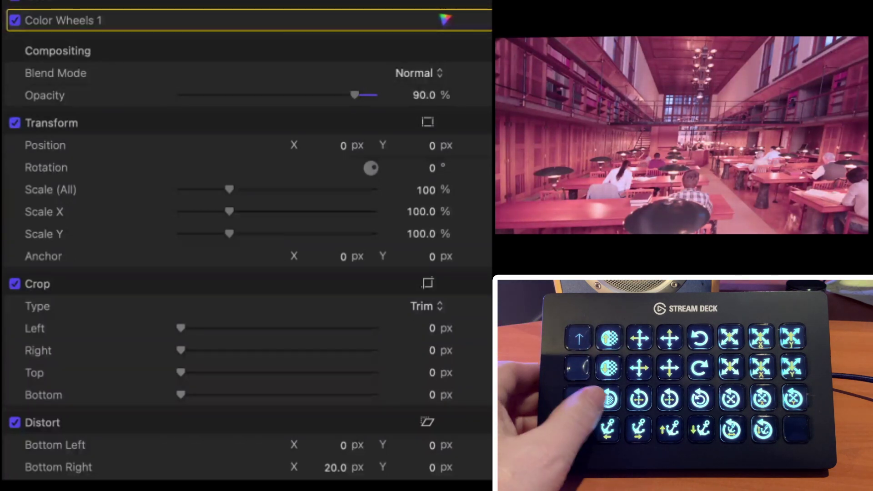
key(0)
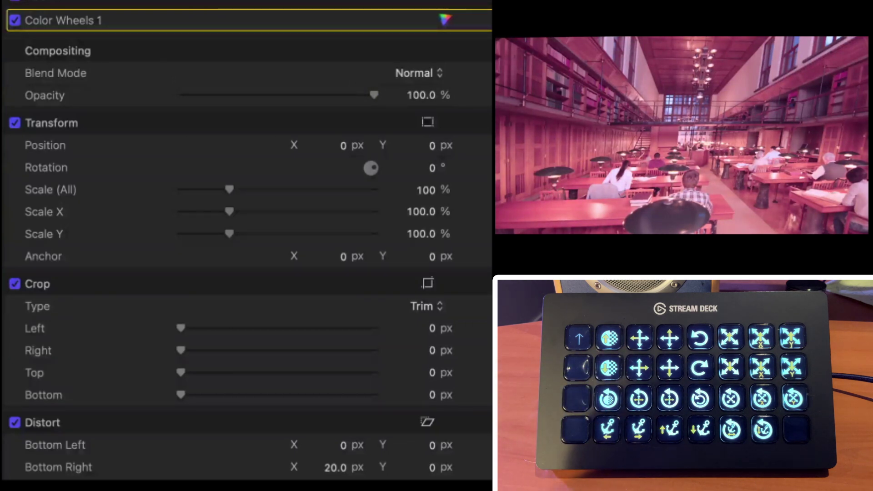
Shift the clip horizontally to a Position X of -25 px
key(Left)
key(Left)
key(Left)
key(Left)
key(Left)
key(Left)
key(Left)
key(Left)
key(Left)
key(Left)
key(Left)
key(Left)
key(Left)
key(Left)
key(Left)
key(Left)
key(Left)
key(Left)
key(Left)
key(Left)
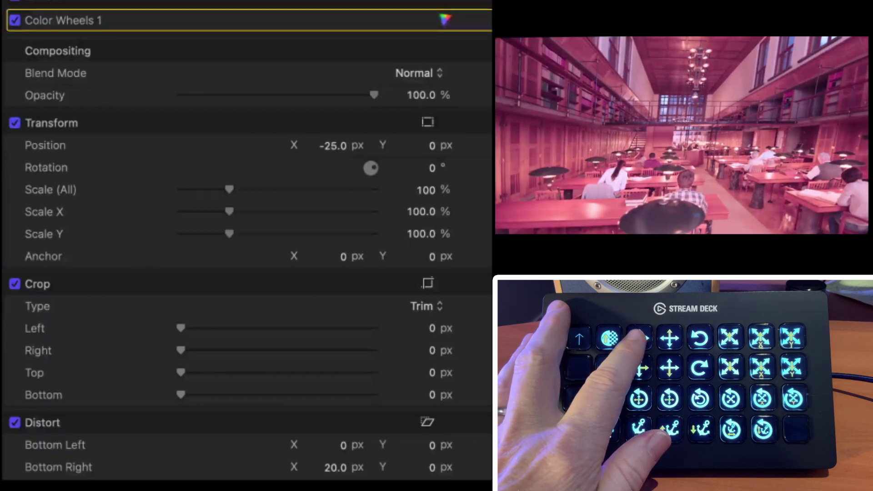
Shift the clip in the opposite horizontal direction to a Position X of 13 px
key(Right)
key(Right)
key(Right)
key(Right)
key(Right)
key(Right)
key(Right)
key(Right)
key(Right)
key(Right)
key(Right)
key(Right)
key(Right)
key(Right)
key(Right)
key(Right)
key(Right)
key(Right)
key(Right)
key(Right)
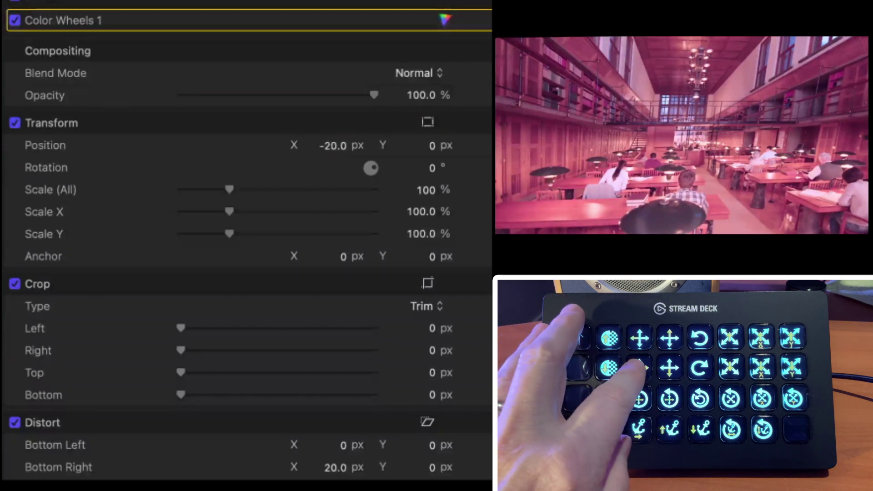
key(Right)
key(Right)
key(Right)
key(Right)
key(Right)
key(Right)
key(Right)
key(Right)
key(Right)
key(Right)
key(Right)
key(Right)
key(Right)
key(Right)
key(Right)
key(Right)
key(Right)
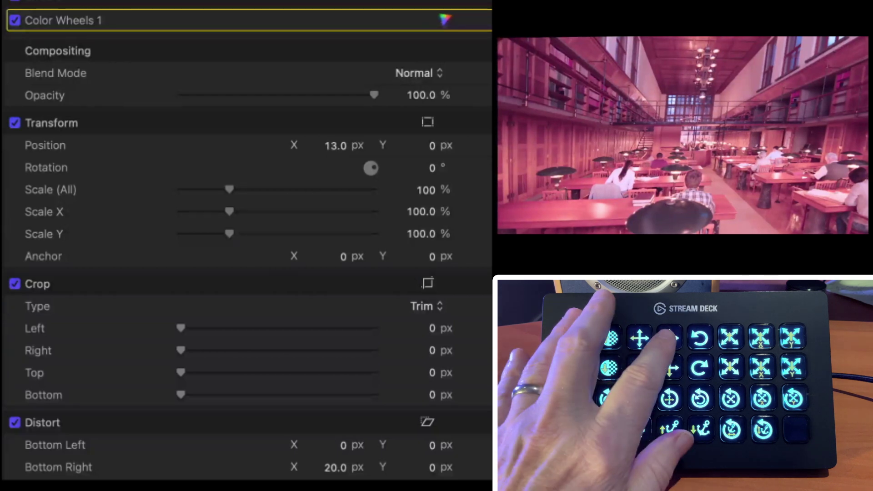
Raise the clip's Position Y to 17 px and bring it down to -1 px
key(Up)
key(Up)
key(Up)
key(Up)
key(Up)
key(Up)
key(Up)
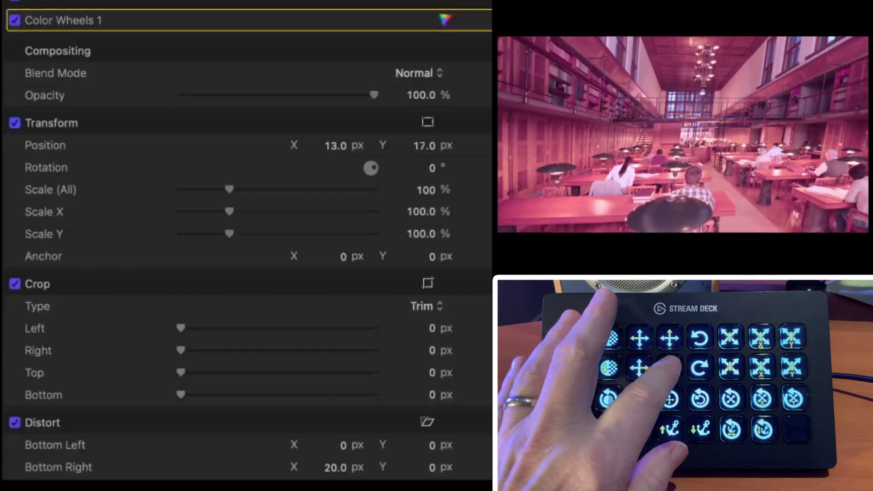
key(Down)
key(Down)
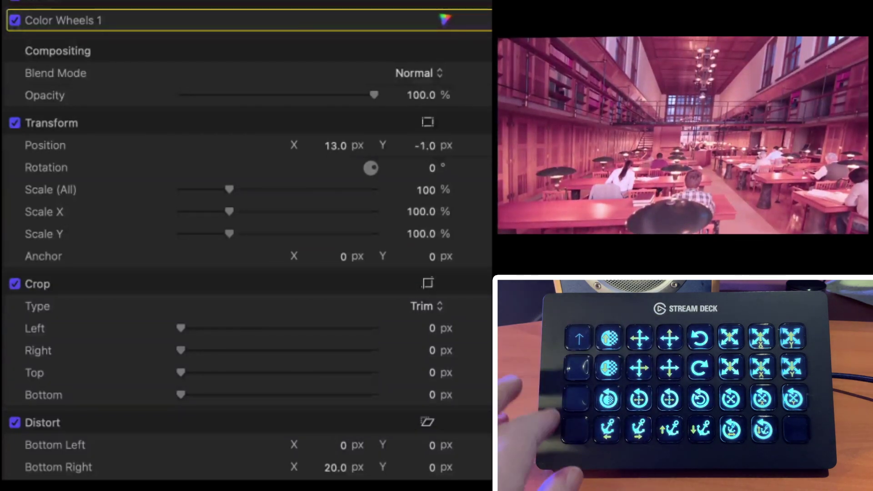
Rotate the clip counterclockwise to 8°
key(Up)
key(Up)
key(Up)
key(Up)
key(Up)
key(Up)
key(Up)
key(Up)
key(Up)
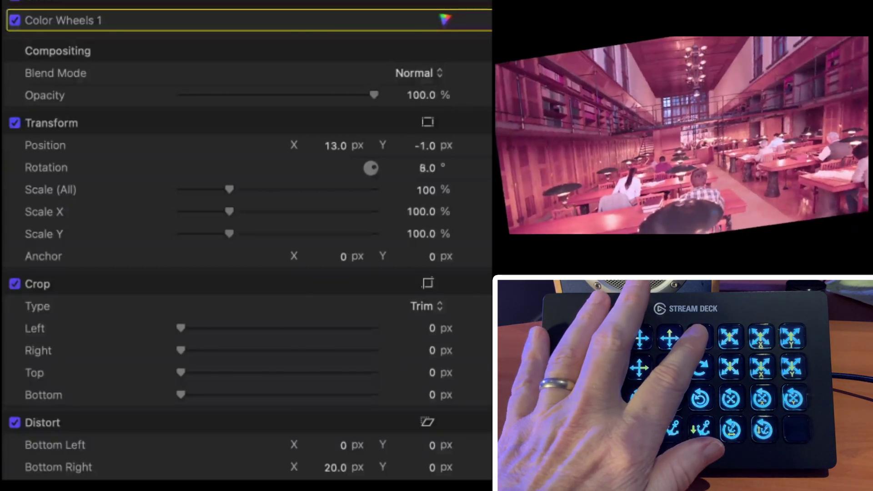
Rotate the clip clockwise to -2°
key(Down)
key(Down)
key(Down)
key(Down)
key(Down)
key(Down)
key(Down)
key(Down)
key(Down)
key(Down)
key(Down)
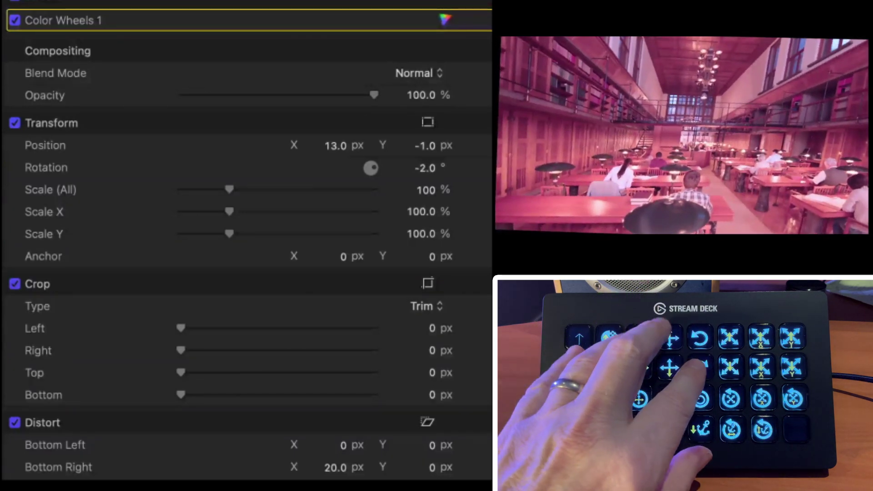
Enlarge the clip uniformly with Scale (All) to about 108%
key(Up)
key(Up)
key(shift+Up)
key(shift+Up)
key(shift+Up)
key(shift+Up)
key(shift+Up)
key(shift+Up)
key(shift+Up)
key(shift+Up)
key(shift+Up)
key(shift+Up)
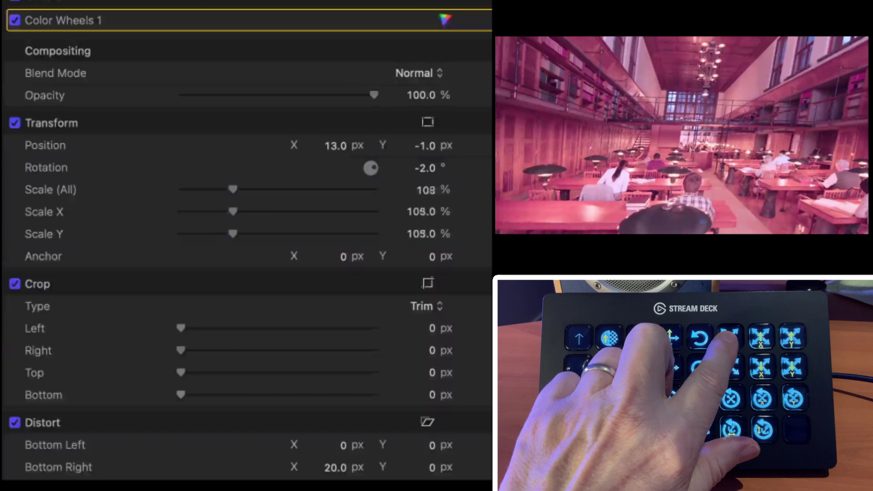
Reduce the clip uniformly with Scale (All) to 101%
key(shift+Down)
key(shift+Down)
key(shift+Down)
key(shift+Down)
key(shift+Down)
key(shift+Down)
key(shift+Down)
key(shift+Down)
key(shift+Down)
key(shift+Down)
key(shift+Down)
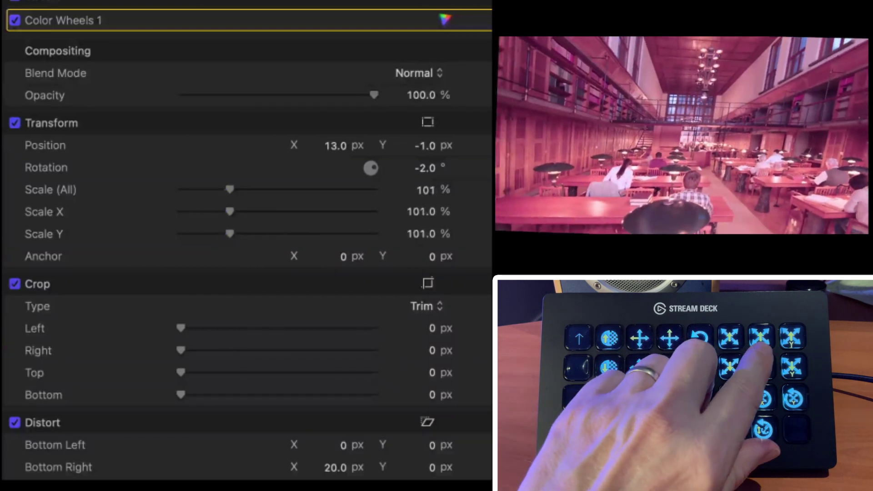
Stretch the clip's Scale X to 114% and reduce it to 104%
key(ctrl+Up)
key(ctrl+Up)
key(ctrl+Up)
key(ctrl+Up)
key(ctrl+Up)
key(ctrl+Up)
key(ctrl+Up)
key(ctrl+Up)
key(ctrl+shift+Up)
key(ctrl+shift+Up)
key(ctrl+shift+Up)
key(ctrl+shift+Up)
key(ctrl+shift+Up)
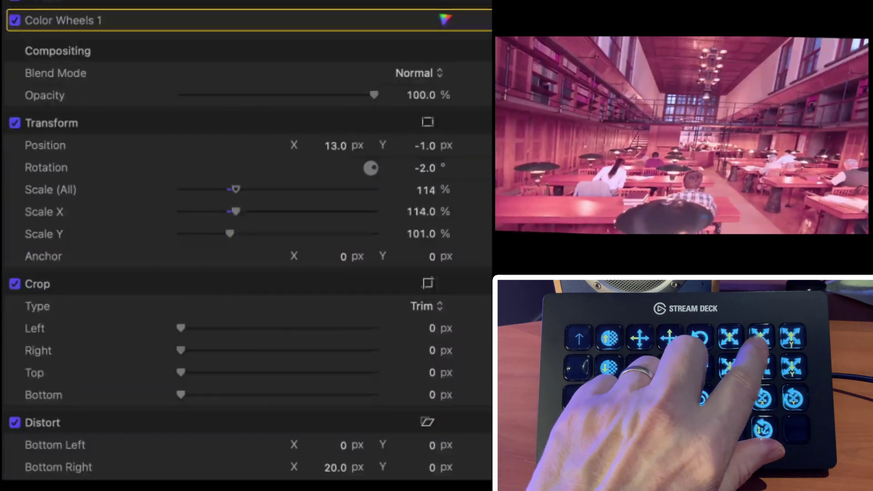
key(ctrl+shift+Down)
key(ctrl+shift+Down)
key(ctrl+shift+Down)
key(ctrl+shift+Down)
key(ctrl+shift+Down)
key(ctrl+shift+Down)
key(ctrl+shift+Down)
key(ctrl+shift+Down)
key(ctrl+shift+Down)
key(ctrl+shift+Down)
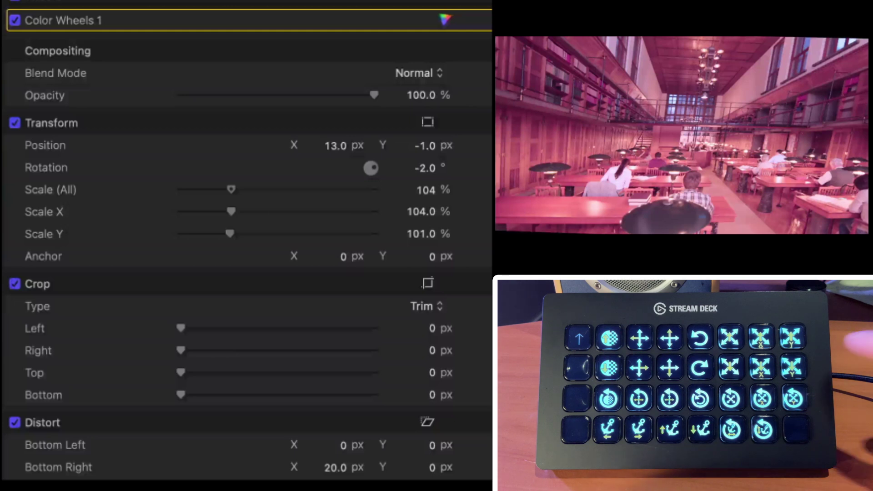
Stretch the clip's Scale Y to 117% and reduce it to 106%
key(alt+shift+Up)
key(alt+shift+Up)
key(alt+shift+Up)
key(alt+shift+Up)
key(alt+shift+Up)
key(alt+shift+Up)
key(alt+shift+Up)
key(alt+shift+Up)
key(alt+shift+Up)
key(alt+shift+Up)
key(alt+shift+Up)
key(alt+shift+Up)
key(alt+shift+Up)
key(alt+shift+Up)
key(alt+shift+Up)
key(alt+shift+Up)
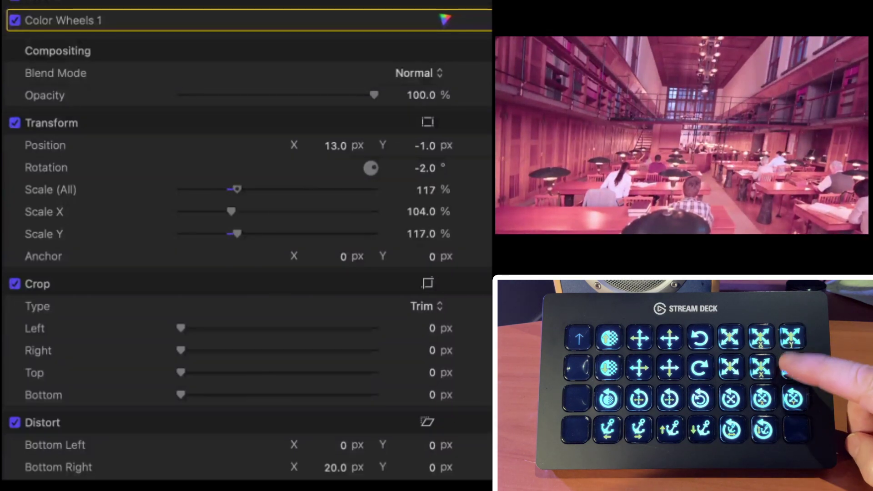
key(alt+shift+Down)
key(alt+shift+Down)
key(alt+shift+Down)
key(alt+shift+Down)
key(alt+shift+Down)
key(alt+shift+Down)
key(alt+shift+Down)
key(alt+shift+Down)
key(alt+shift+Down)
key(alt+shift+Down)
key(alt+shift+Down)
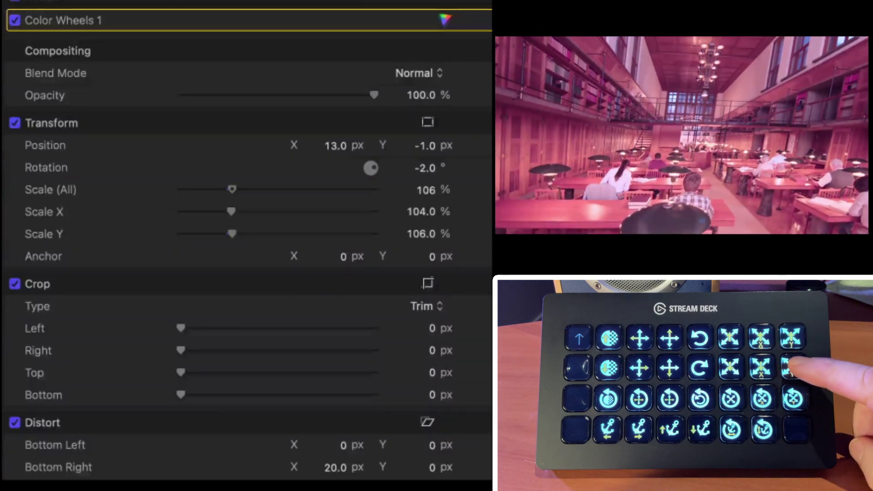
Reset the clip's scale, rotation and position to their default values
key(alt+shift+0)
key(ctrl+shift+0)
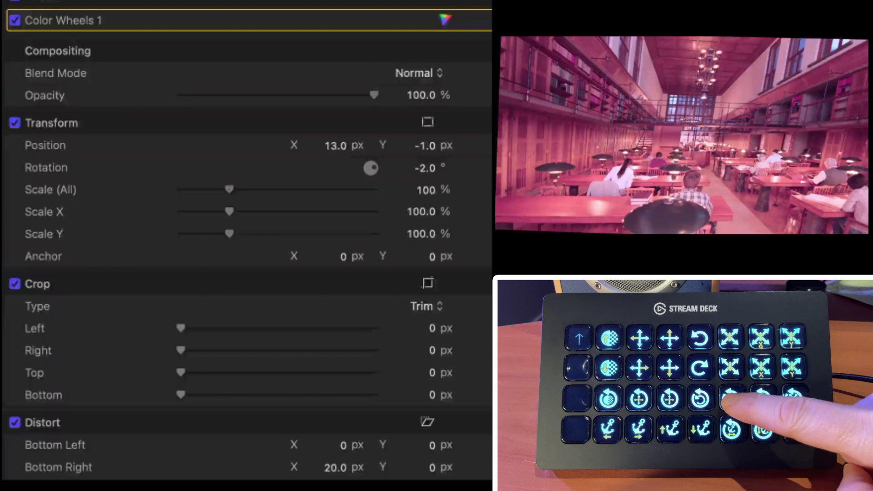
key(ctrl+alt+0)
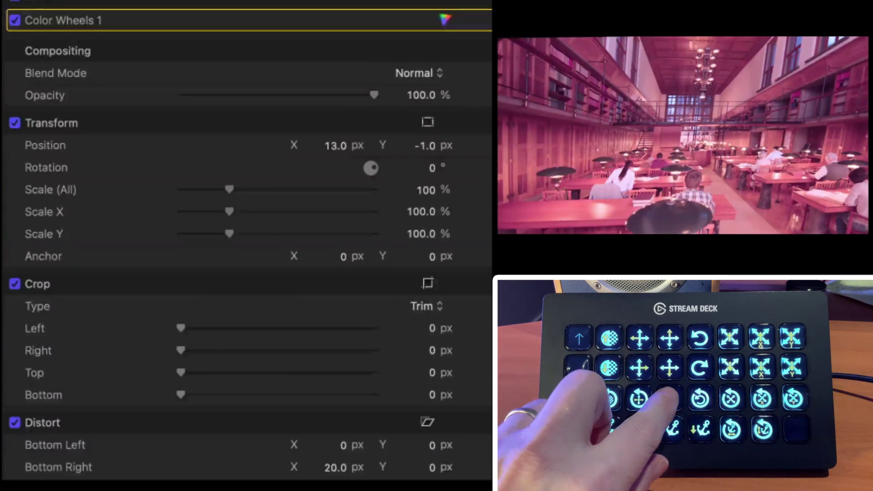
key(ctrl+alt+y)
key(ctrl+alt+x)
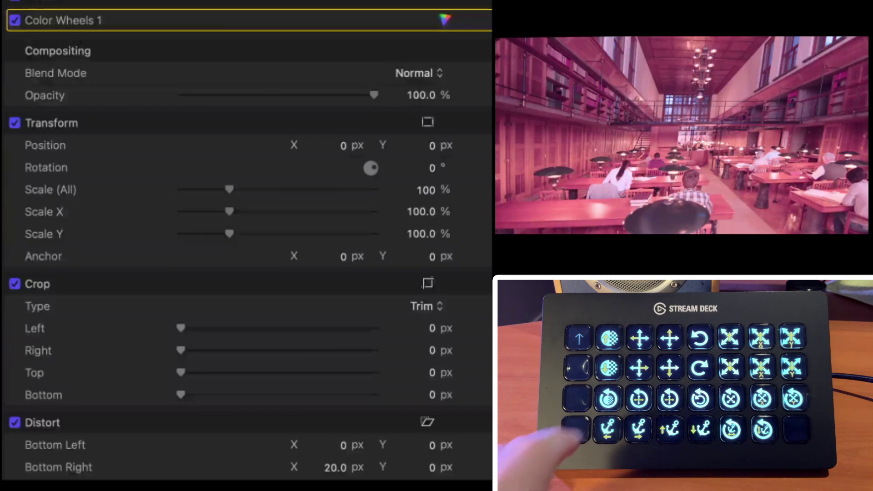
Move the clip's Anchor X to -9 px
key(ctrl+alt+Left)
key(ctrl+alt+Left)
key(ctrl+alt+Left)
key(ctrl+alt+Left)
key(ctrl+alt+Left)
key(ctrl+alt+Left)
key(ctrl+alt+Left)
key(ctrl+alt+Left)
key(ctrl+alt+Left)
key(ctrl+alt+Left)
key(ctrl+alt+Left)
key(ctrl+alt+Left)
key(ctrl+alt+Left)
key(ctrl+alt+Left)
key(ctrl+alt+Left)
key(ctrl+alt+Left)
key(ctrl+alt+Left)
key(ctrl+alt+Left)
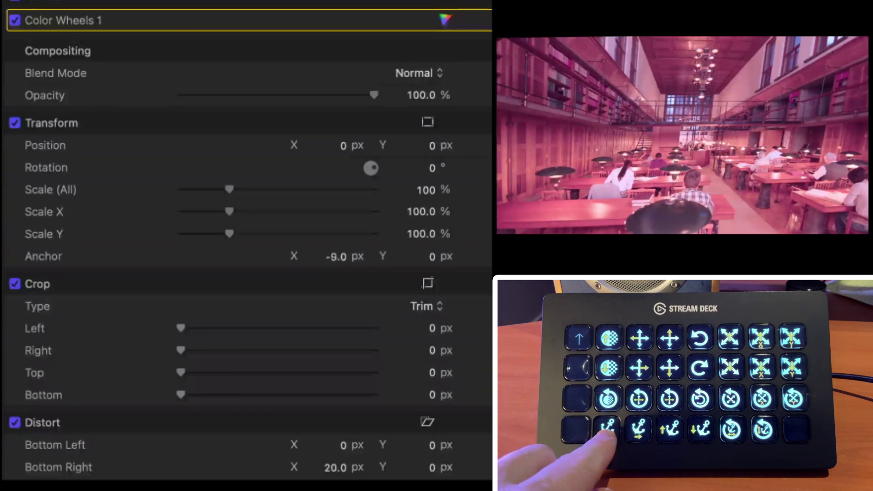
Move the clip's Anchor X the other way to -7 px
key(ctrl+alt+Right)
key(ctrl+alt+Right)
key(ctrl+alt+Right)
key(ctrl+alt+Right)
key(ctrl+alt+Right)
key(ctrl+alt+Right)
key(ctrl+alt+Right)
key(ctrl+alt+Right)
key(ctrl+alt+Right)
key(ctrl+alt+Right)
key(ctrl+alt+Right)
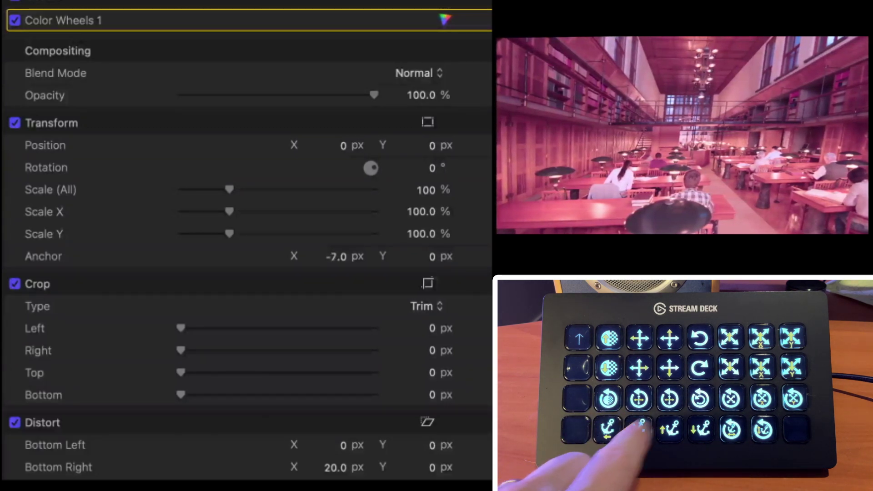
Nudge the clip's Anchor Y up and down to 1 px, and reset both anchor coordinates to 0 px
key(ctrl+alt+Up)
key(ctrl+alt+Up)
key(ctrl+alt+Up)
key(ctrl+alt+Up)
key(ctrl+alt+Down)
key(ctrl+alt+Down)
key(ctrl+alt+Down)
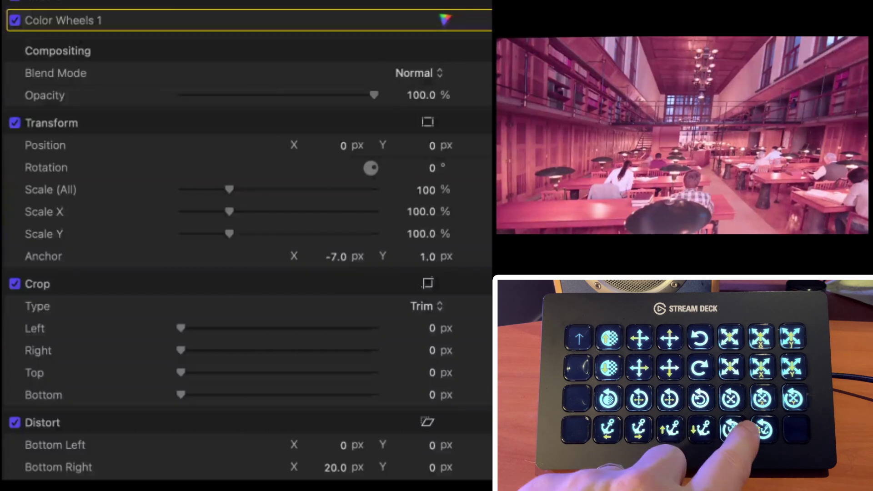
key(ctrl+alt+x)
key(ctrl+alt+y)
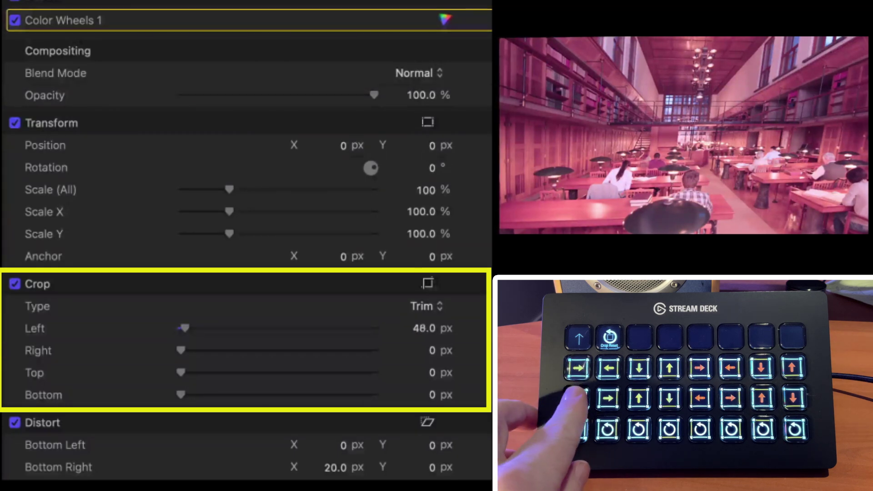
Reduce the clip's left crop to 29 px and increase its bottom crop to 130 px
key(ctrl+alt+Left)
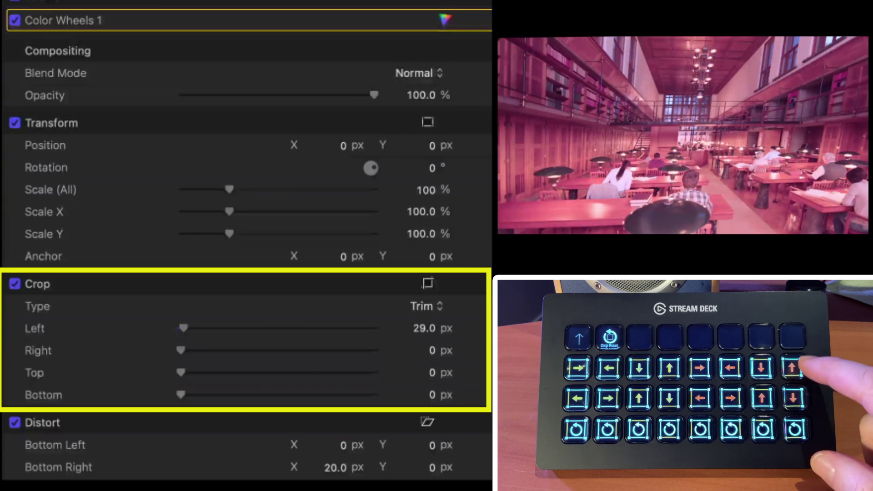
key(Up)
key(Up)
key(Up)
key(Up)
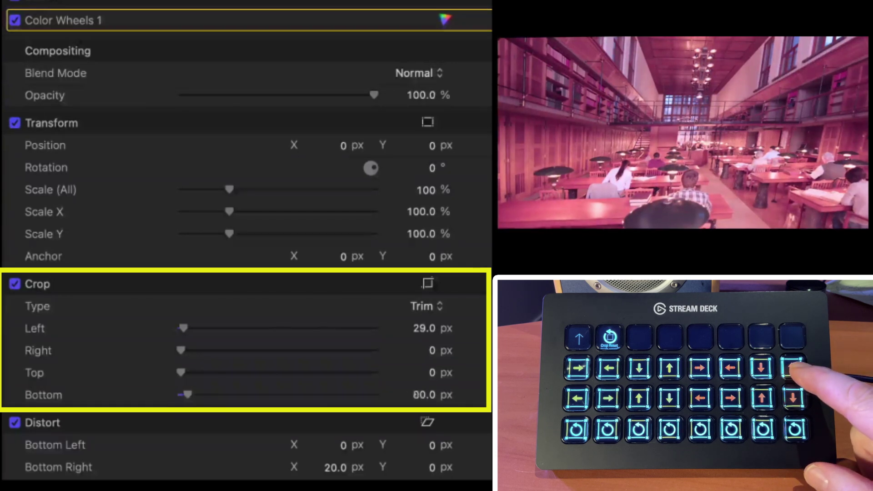
Lower the clip's bottom crop to 0 px and reset its left crop
key(Down)
key(Down)
key(Down)
key(Down)
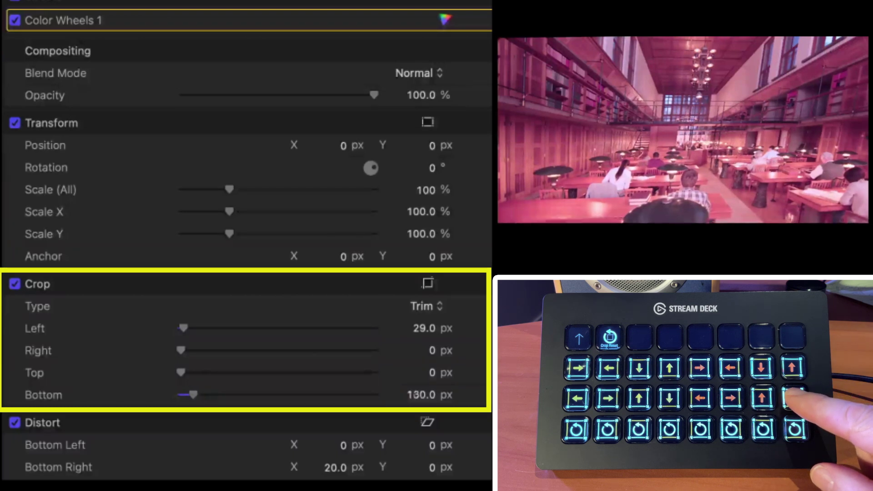
key(Down)
key(Down)
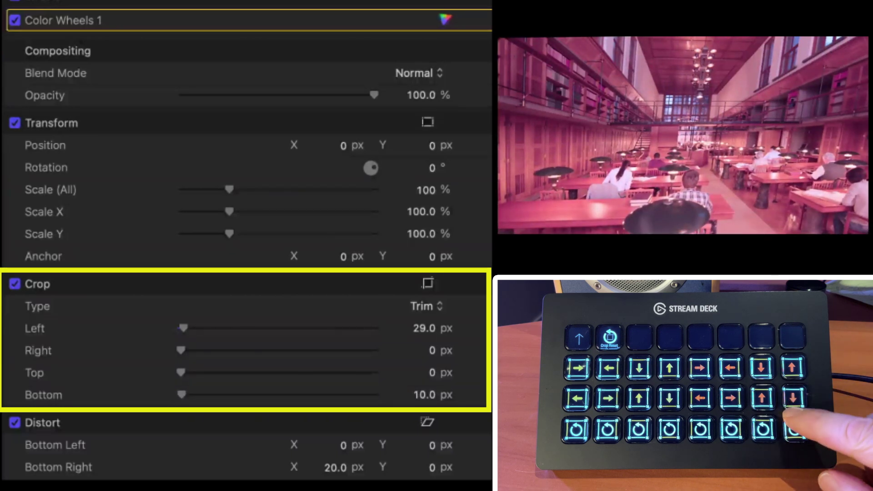
key(Down)
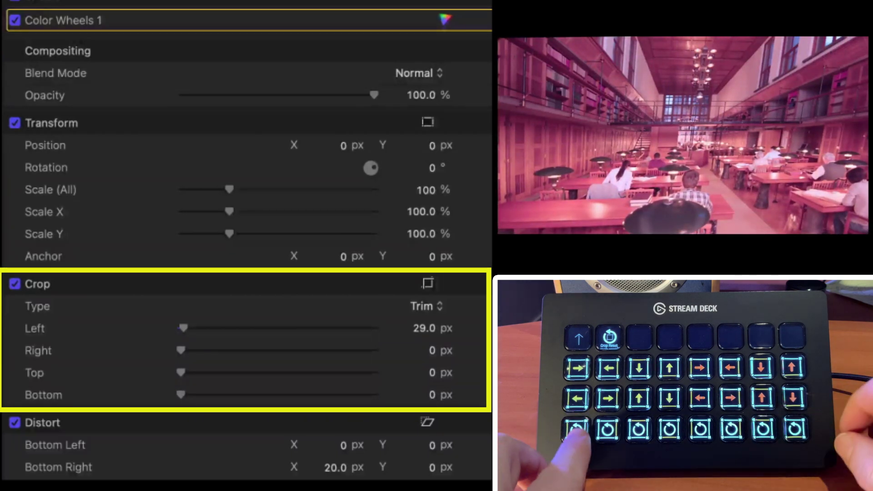
key(0)
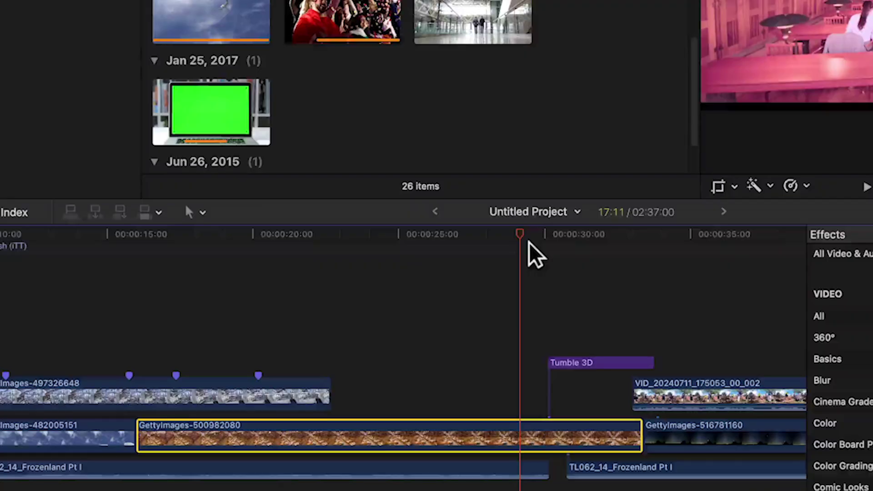
Switch to the CommandPost settings, display Final Cut Pro bank 13 (Titles), and reopen the bank choices
key(super+Tab)
click(137, 153)
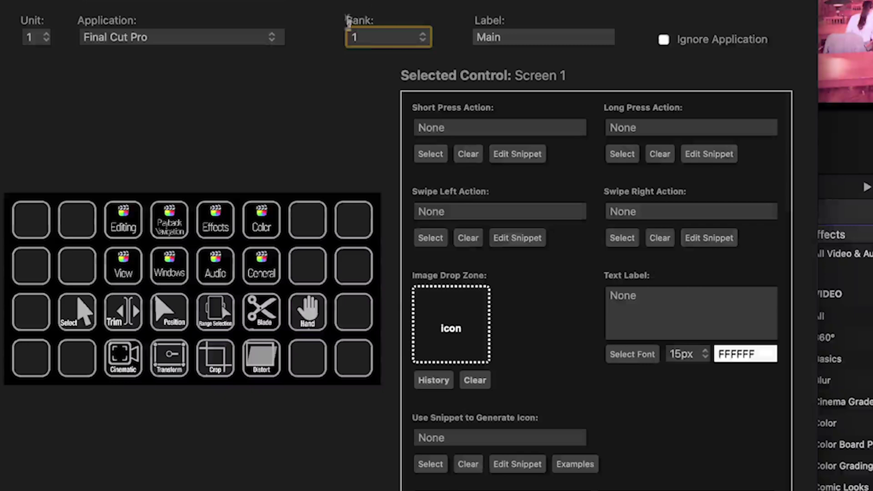
click(368, 36)
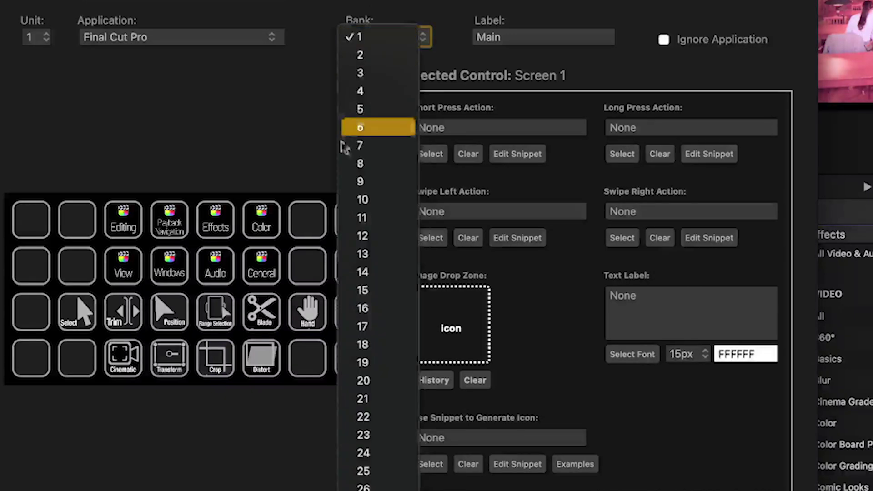
click(362, 254)
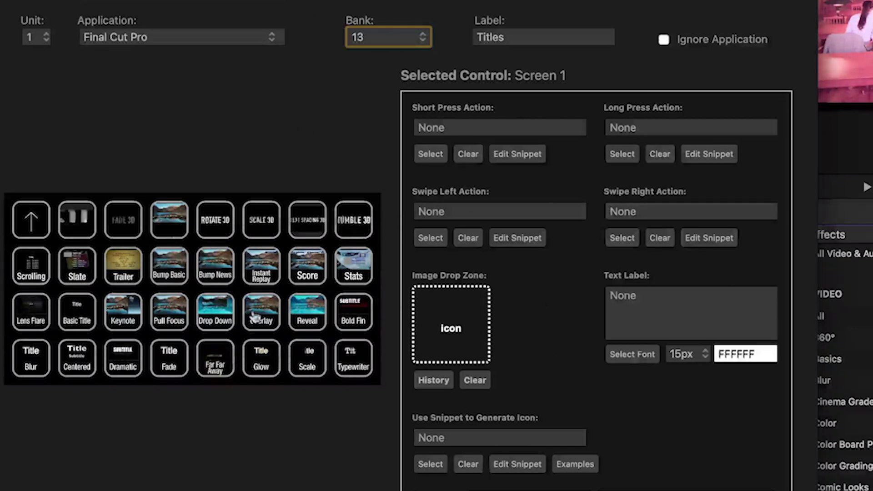
click(394, 31)
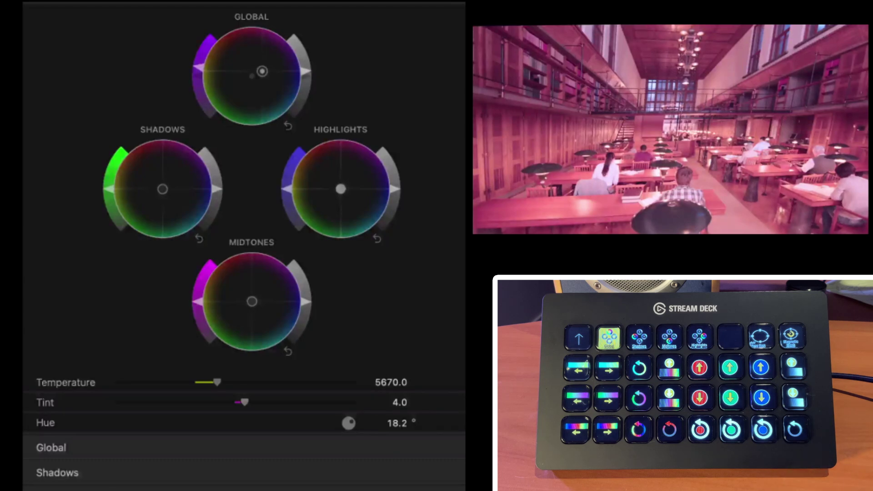
Adjust the color wheels' temperature to 5890, tint to -9 and hue to 15.2°
key(Down)
key(Down)
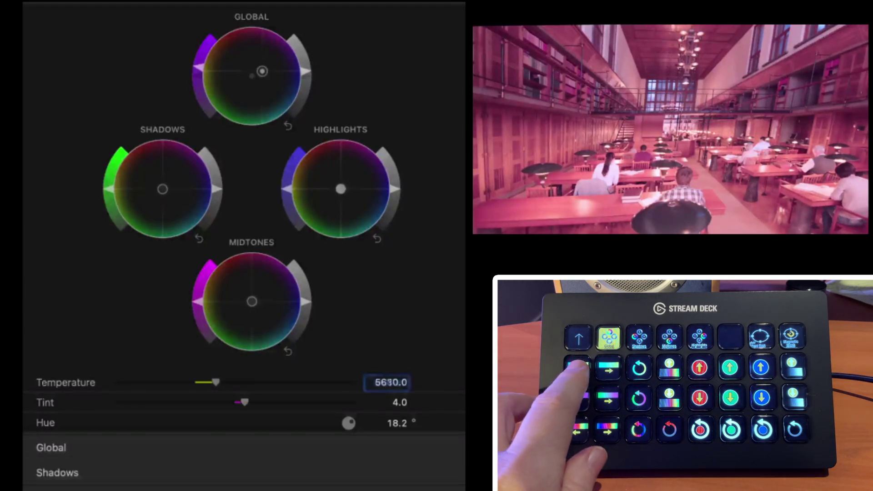
key(Left)
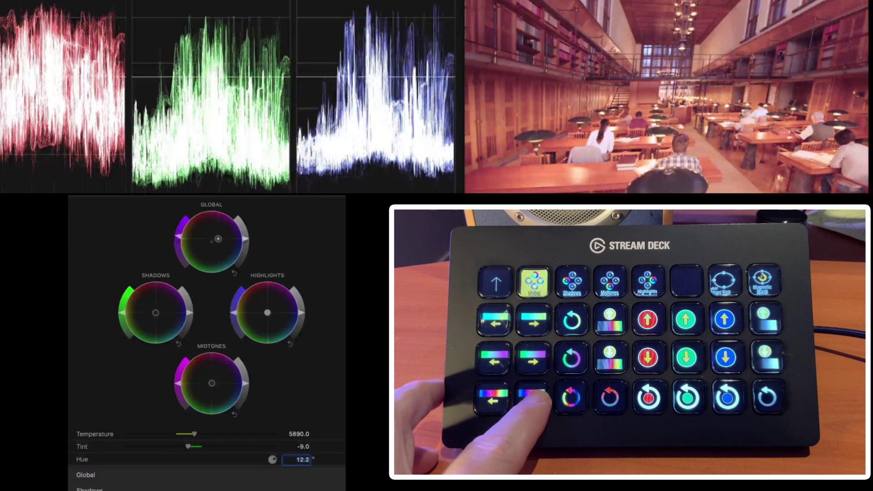
Reset the temperature to 5000, tint to 0 and hue to 0°, and expand the Global color settings
key(shift+Tab)
key(shift+Tab)
text(5000)
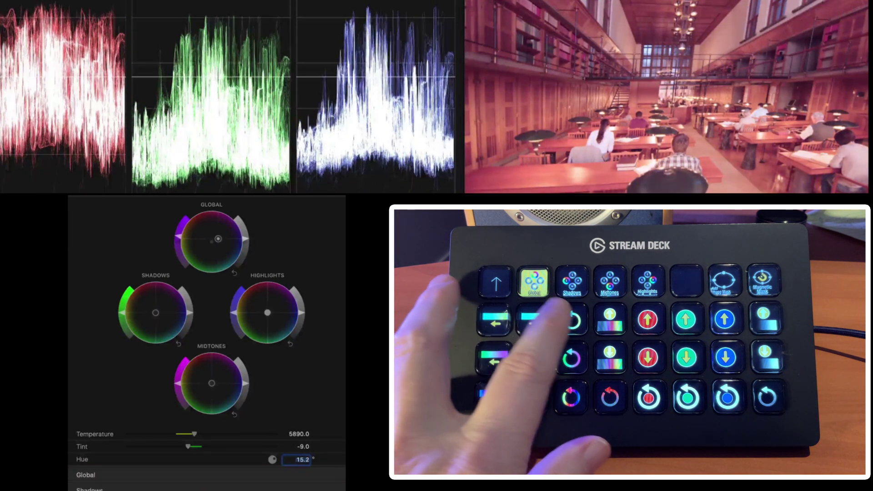
key(Tab)
text(0)
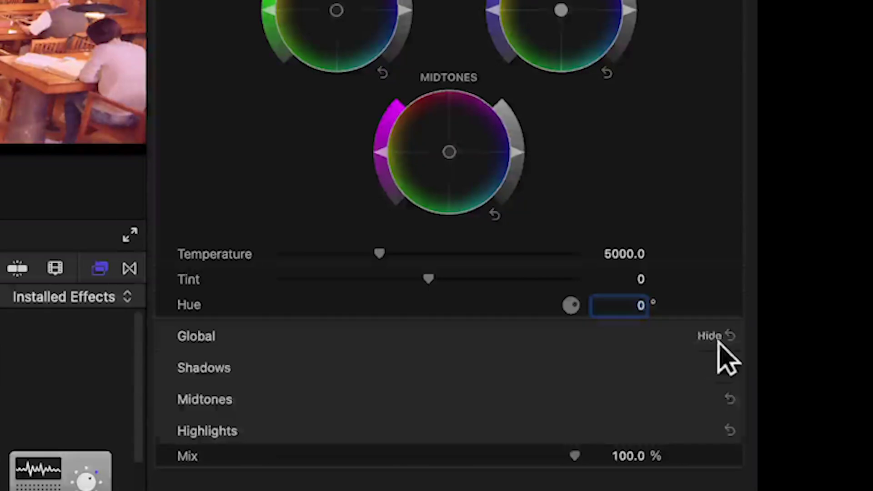
click(718, 344)
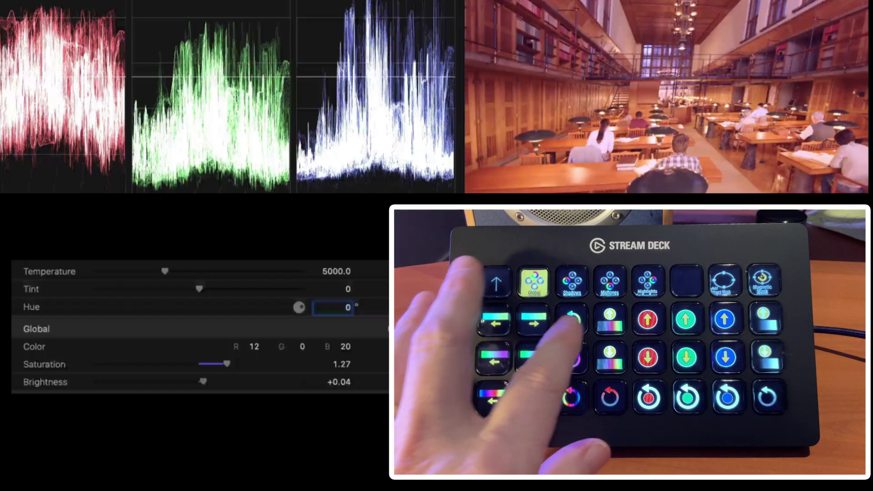
Raise the Global saturation to 1.29, and nudge the Global brightness up to 0.14 and down to 0.05
key(ctrl+alt+Up)
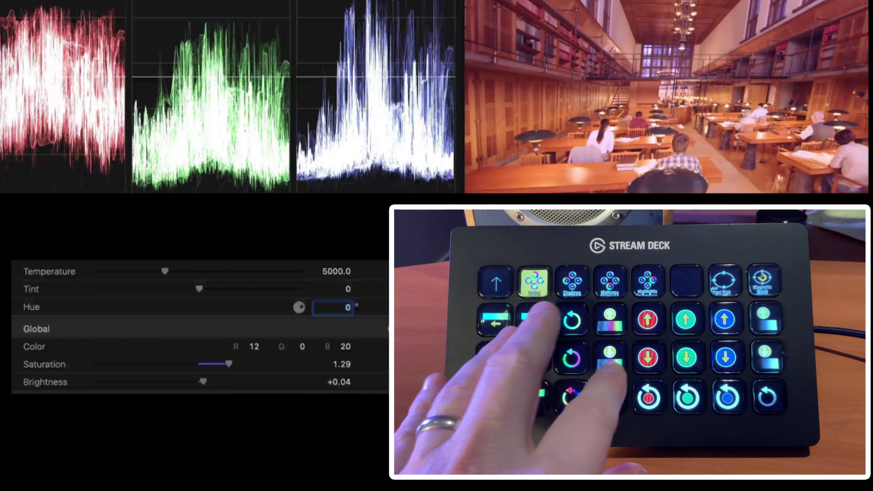
key(ctrl+Up)
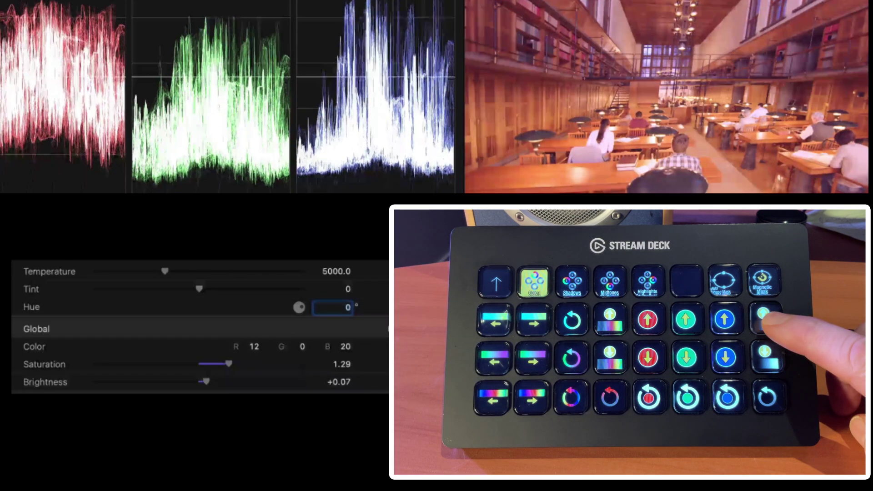
key(ctrl+shift+Down)
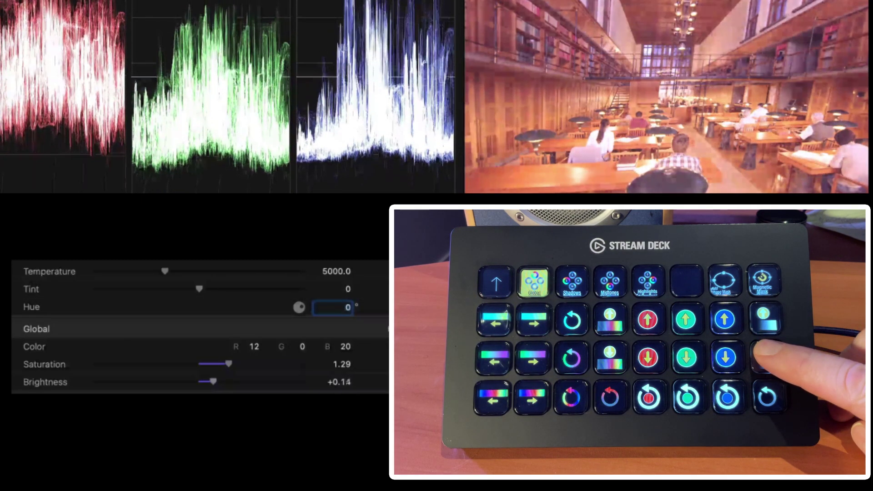
key(ctrl+Up)
key(ctrl+Down)
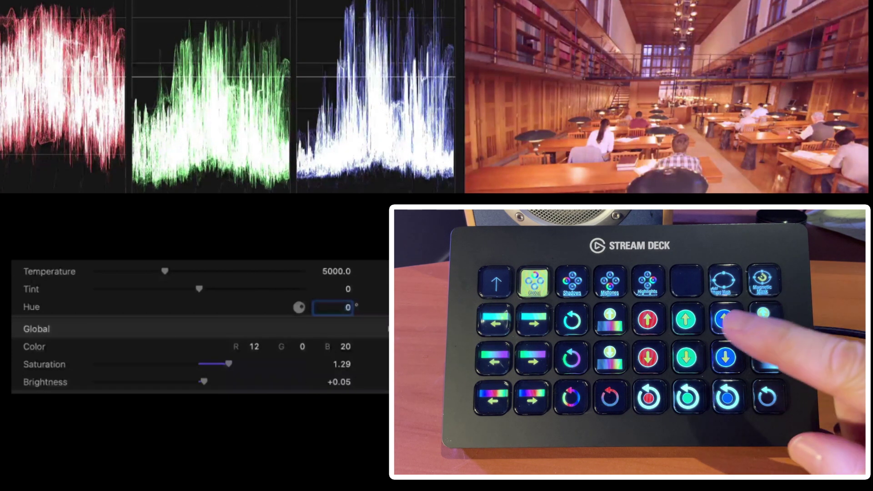
Nudge the Global red, green and blue levels to end at R 12, G 0 and B 3, and switch to the Highlights controls
key(Up)
key(Up)
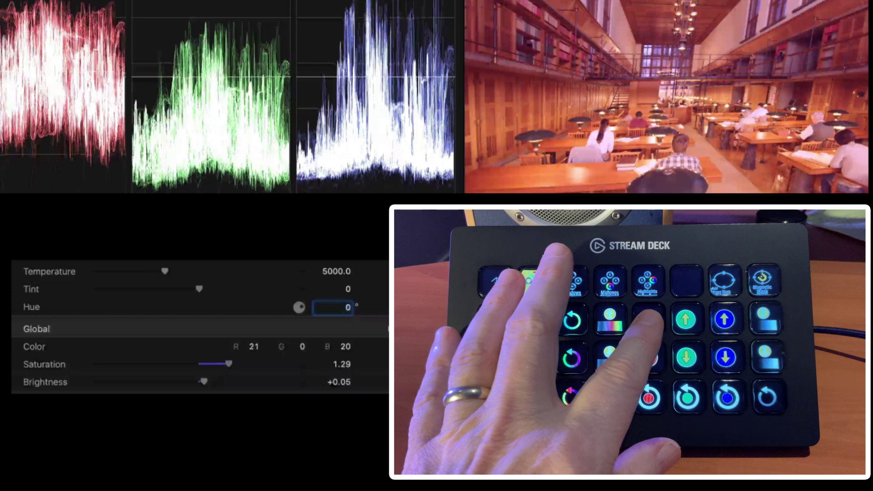
key(Down)
key(Up)
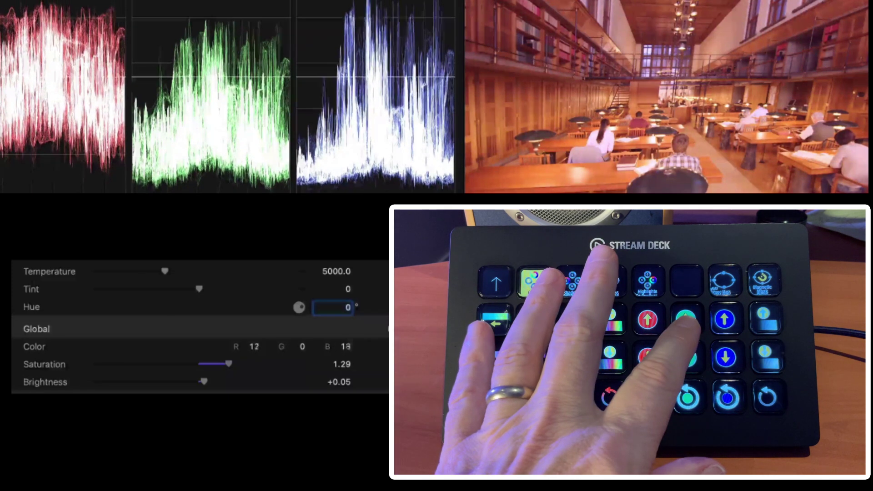
key(Up)
key(Down)
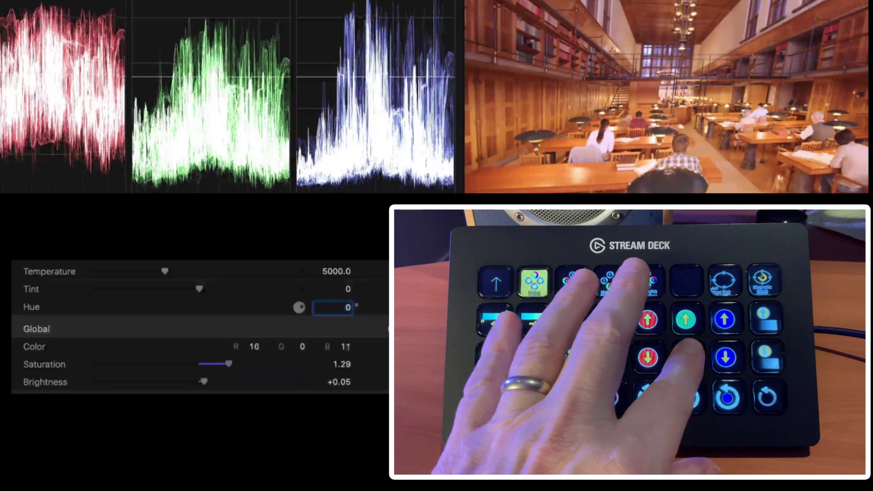
key(ctrl+alt+shift+Up)
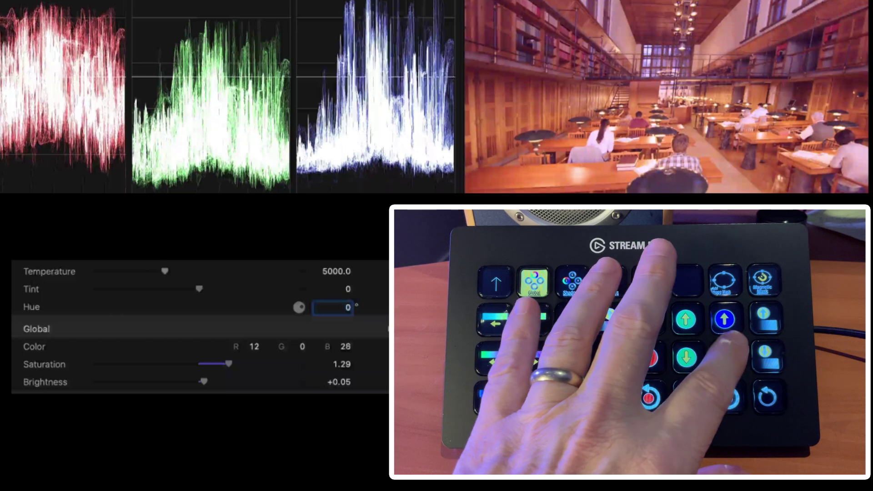
key(ctrl+alt+shift+Up)
key(ctrl+alt+shift+Down)
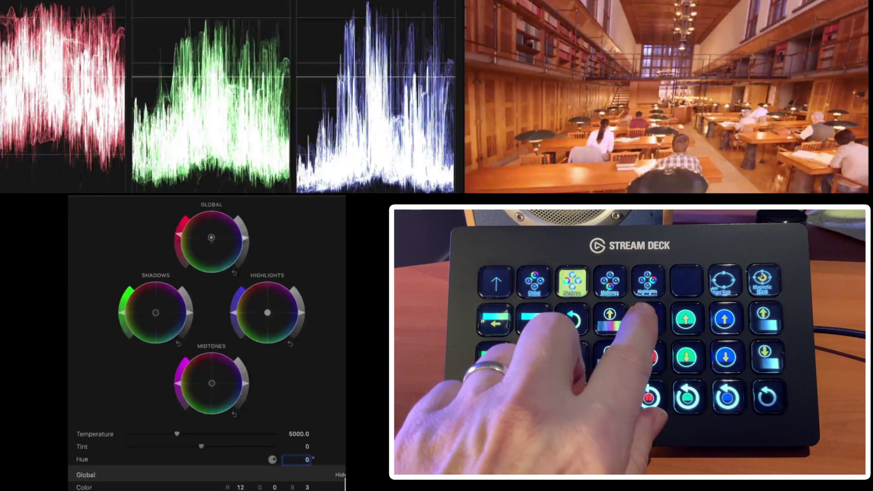
key(ctrl+alt+h)
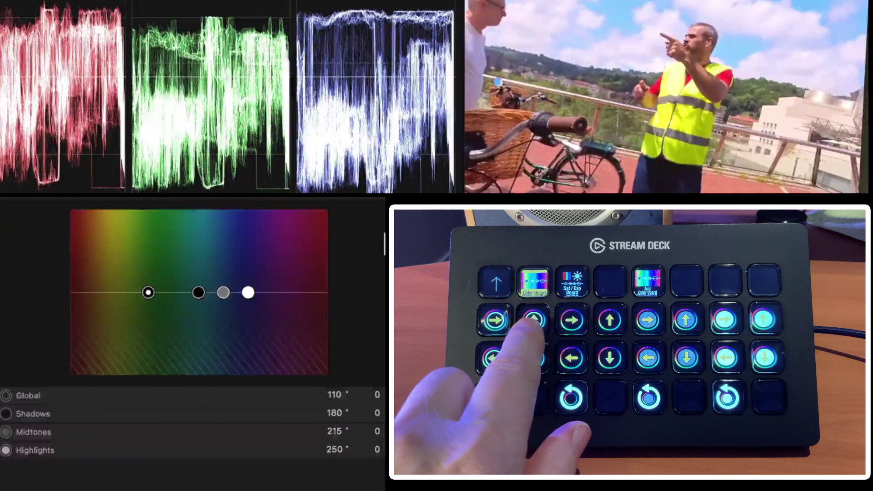
Raise the Color Board's Global color intensity to 13 and lower it to 12
key(Up)
key(Up)
key(Up)
key(Up)
key(Up)
key(Up)
key(Up)
key(Up)
key(Up)
key(Up)
key(Up)
key(Up)
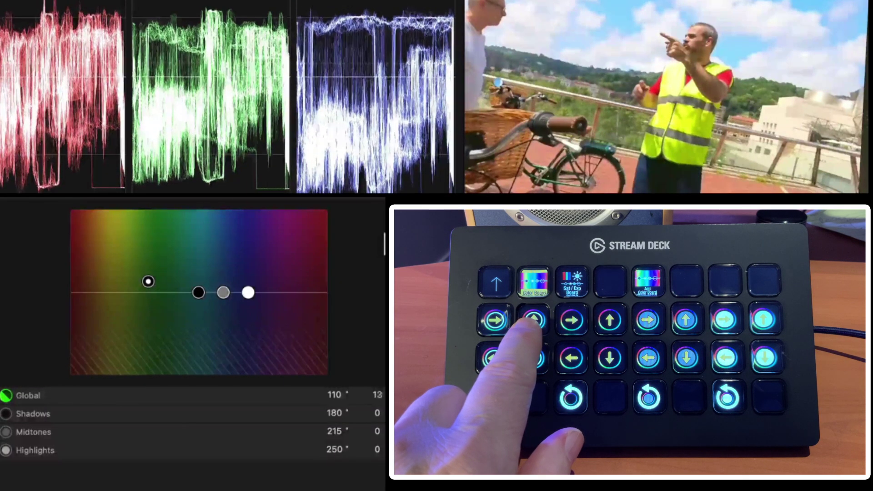
key(Down)
key(Down)
key(Down)
key(Down)
key(Down)
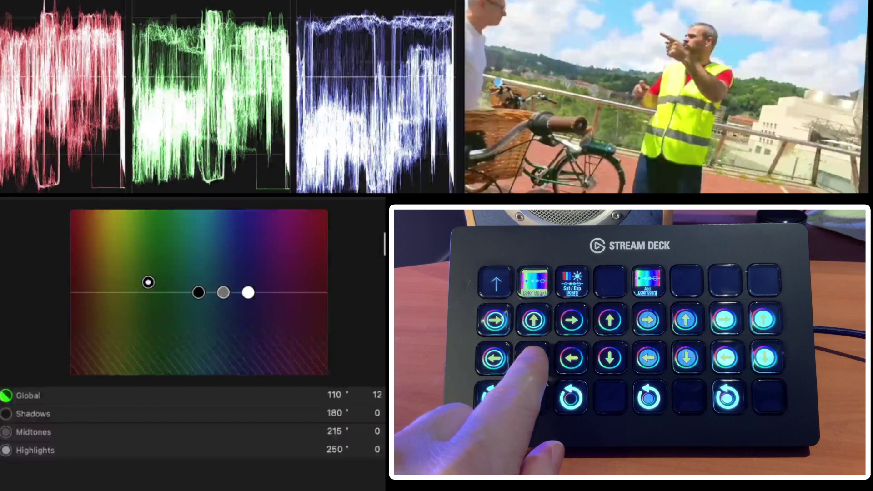
Shift the Color Board's Global hue down to 93° and up to 104°
key(Left)
key(Left)
key(Left)
key(Left)
key(Left)
key(Left)
key(Left)
key(Left)
key(Left)
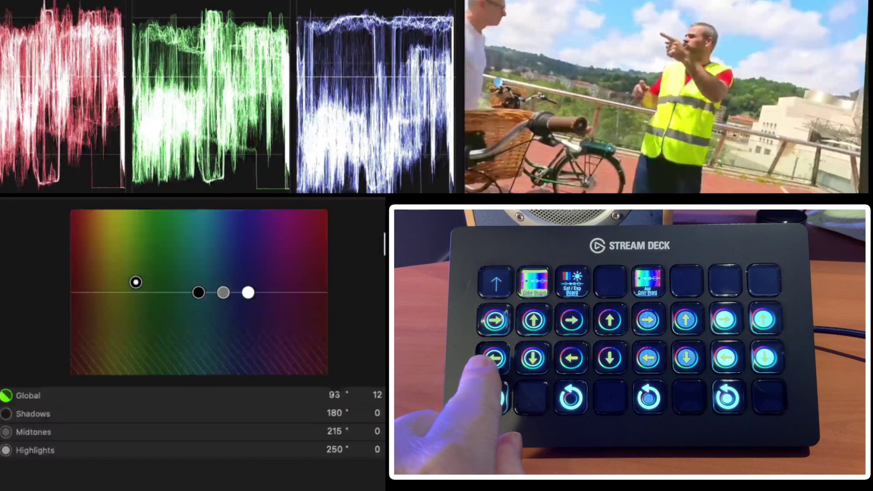
key(Right)
key(Right)
key(Right)
key(Right)
key(Right)
key(Right)
key(Right)
key(Right)
key(Right)
key(Right)
key(Right)
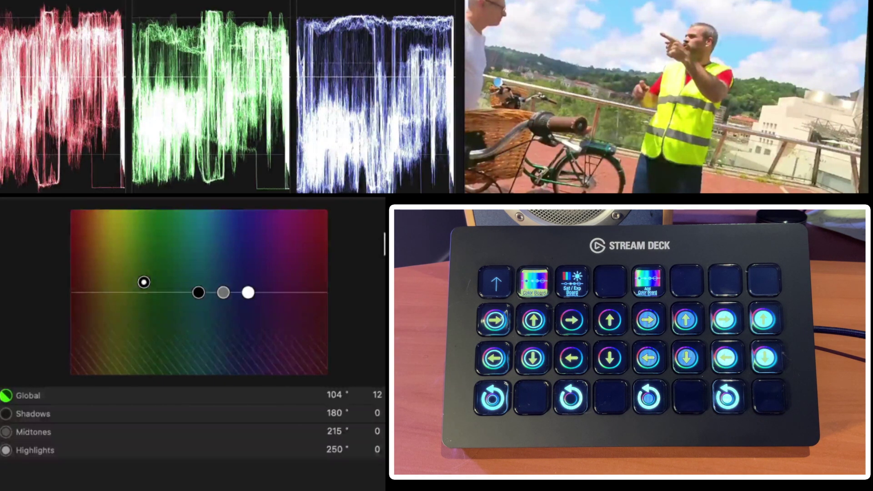
Move the Global color puck to about 97° with intensity 41, and shift its hue to 103°
drag(144, 282, 149, 260)
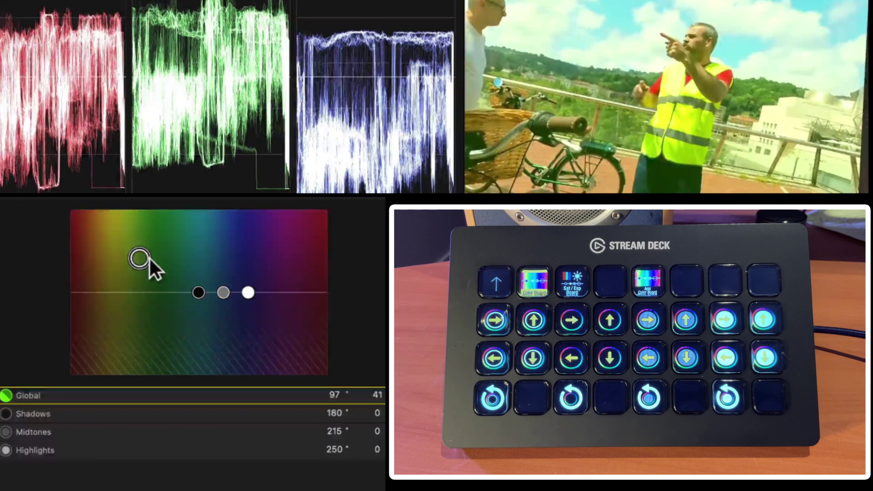
key(Right)
key(Right)
key(Right)
key(Right)
key(Right)
key(Right)
key(Right)
key(Right)
key(Right)
key(Right)
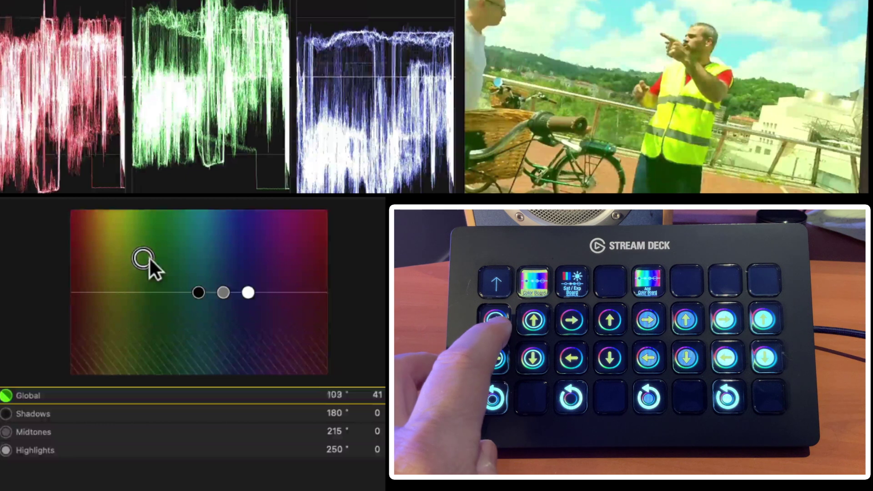
Nudge the Global puck's color intensity up and down on the Color Board
key(Up)
key(Up)
key(Up)
key(Up)
key(Down)
key(Down)
key(Down)
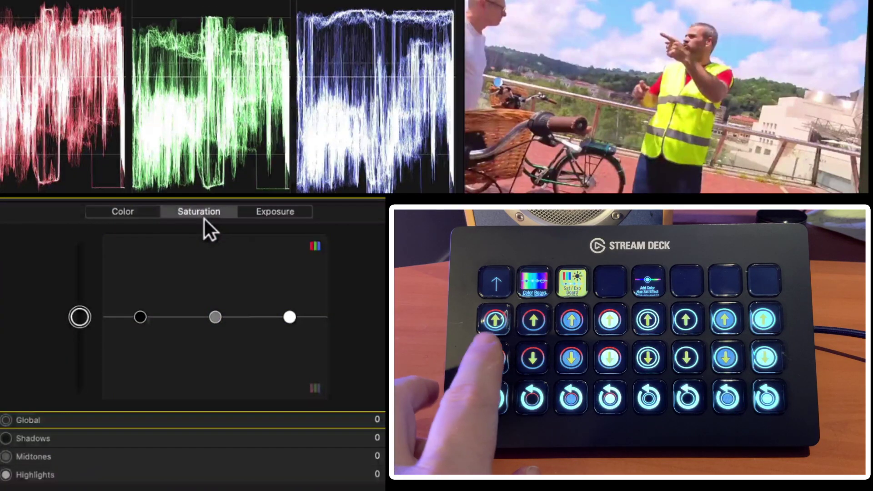
Lower the Color Board's Global saturation to -13 and raise it to -5
key(Down)
key(Down)
key(Down)
key(Down)
key(Down)
key(Down)
key(Down)
key(Down)
key(Down)
key(Down)
key(Down)
key(Down)
key(Down)
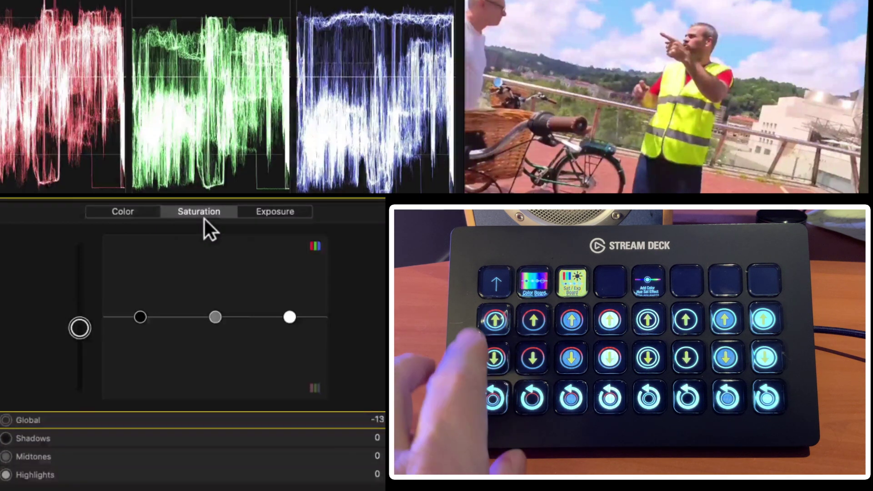
key(Up)
key(Up)
key(Up)
key(Up)
Lower the shadows saturation to -8 and the midtones saturation to -4
key(Down)
key(Down)
key(Down)
key(Down)
key(Down)
key(Down)
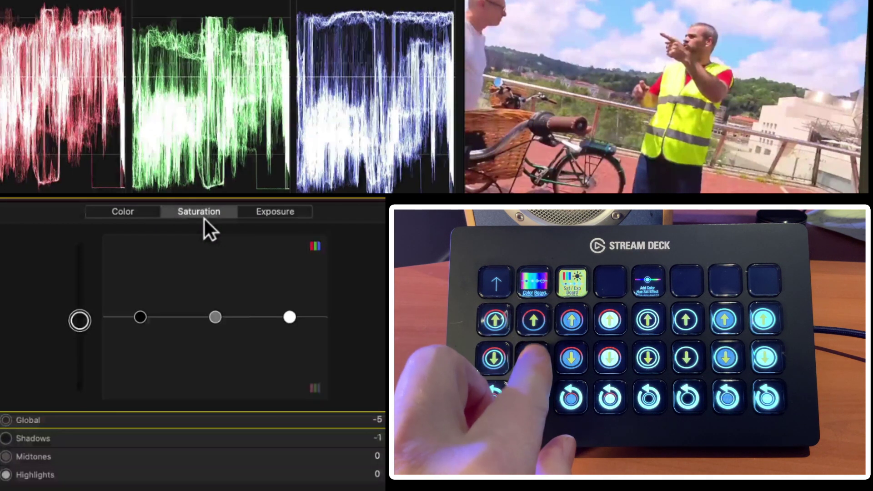
key(Down)
key(Down)
key(Down)
key(Down)
key(Down)
key(Down)
Raise the highlights saturation to 10
key(Up)
key(Up)
key(Up)
key(Up)
key(Up)
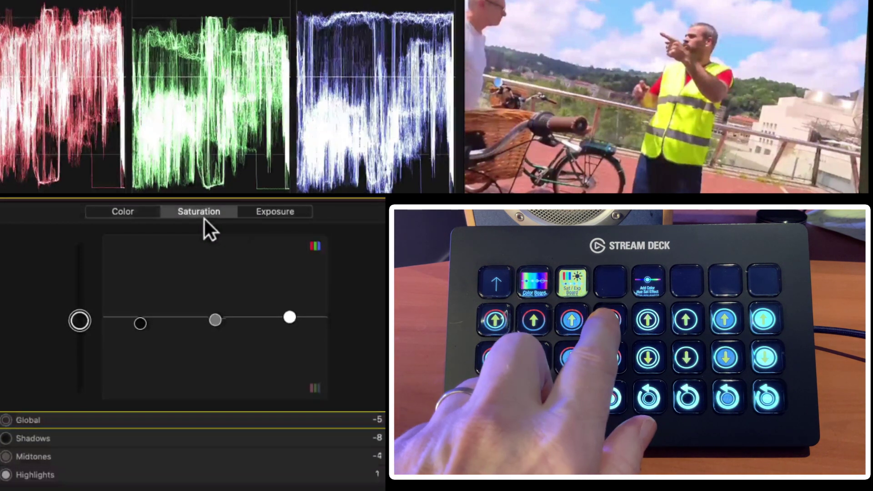
key(Up)
key(Up)
key(Up)
key(Up)
key(Up)
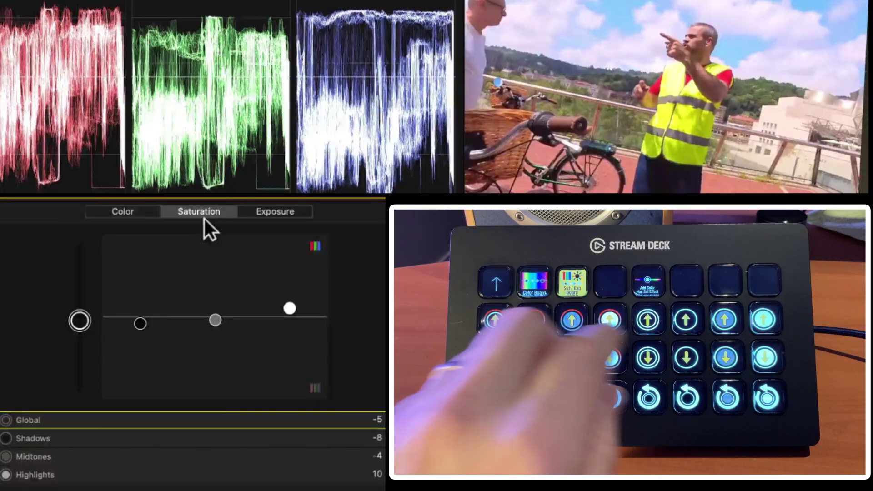
Display the Color Board's exposure controls and lower the Global exposure to -10
key(ctrl+super+e)
key(Down)
key(Down)
key(Down)
key(Down)
key(Down)
key(Down)
key(Down)
key(Down)
key(Down)
key(Down)
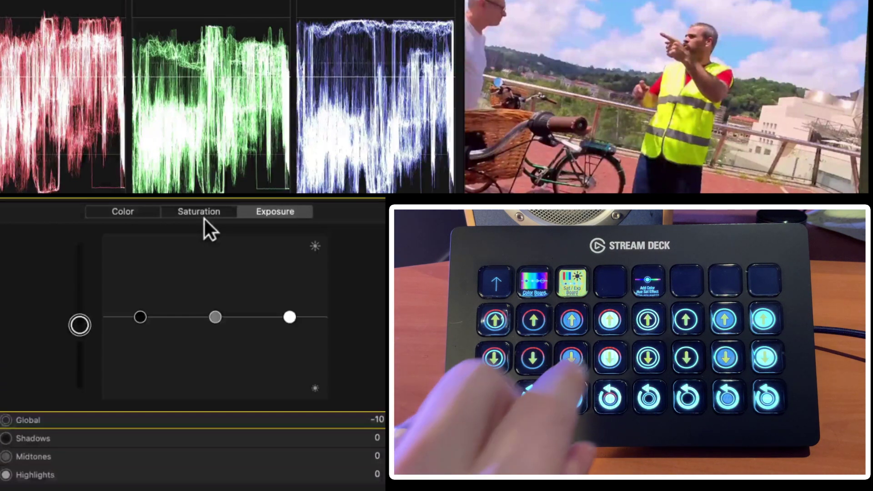
Raise the shadows exposure to about 13 and lower it again
key(Up)
key(Up)
key(Up)
key(Up)
key(Up)
key(Up)
key(Up)
key(Up)
key(Up)
key(Up)
key(Up)
key(Up)
key(Up)
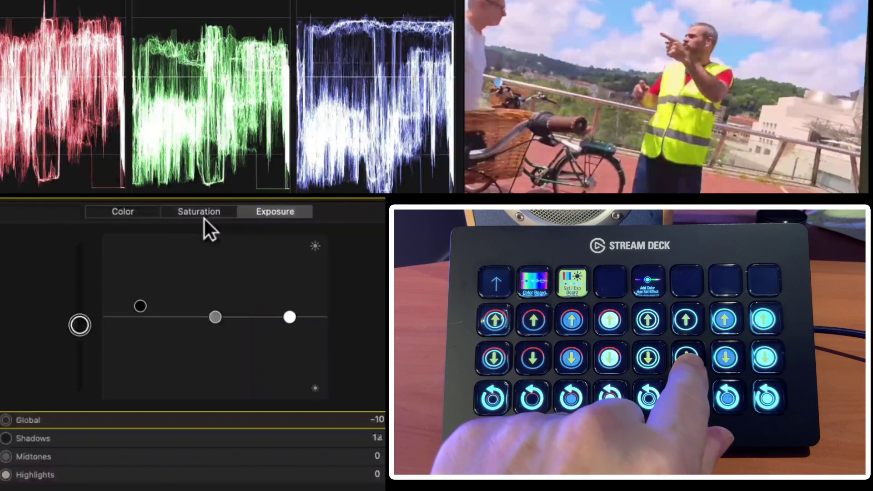
key(Down)
key(Down)
key(Down)
key(Down)
key(Down)
key(Down)
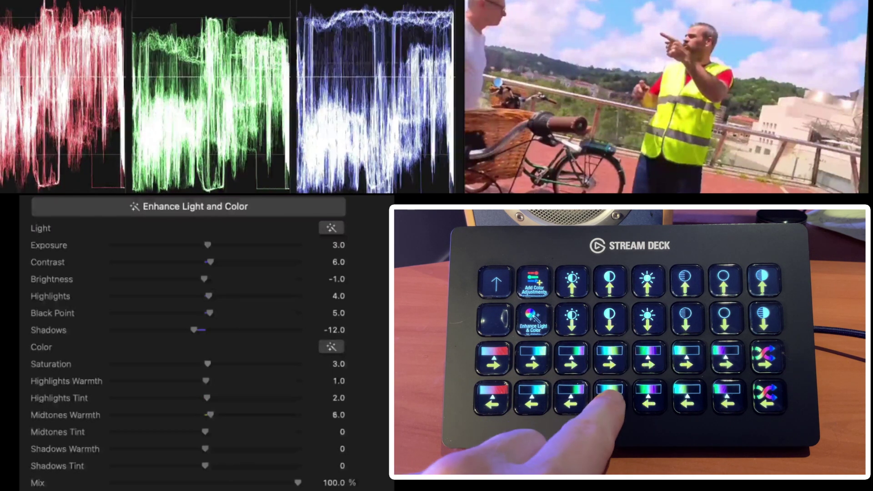
Lower the Color Adjustments effect's midtones warmth to 2 and set its midtones tint to 1
key(ctrl+alt+shift+t)
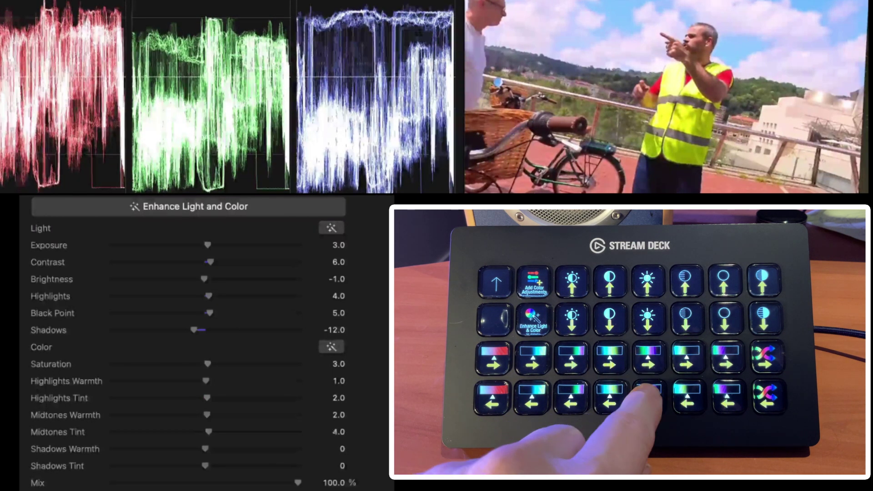
key(ctrl+alt+shift+Left)
Set the Color Adjustments effect's shadows warmth to 1 and its shadows tint to -2
key(ctrl+alt+shift+Left)
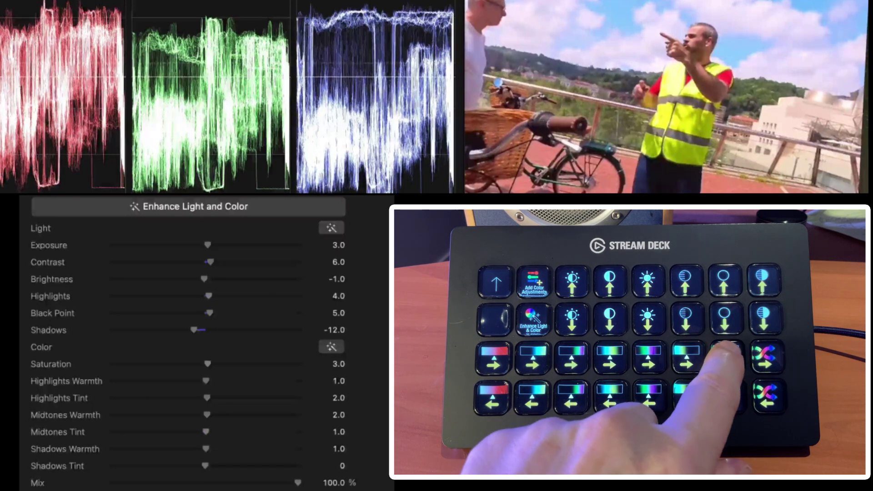
key(ctrl+alt+shift+Right)
Reduce the Color Adjustments effect's mix to 92%
key(ctrl+alt+shift+Left)
key(ctrl+alt+shift+Left)
key(ctrl+alt+shift+Left)
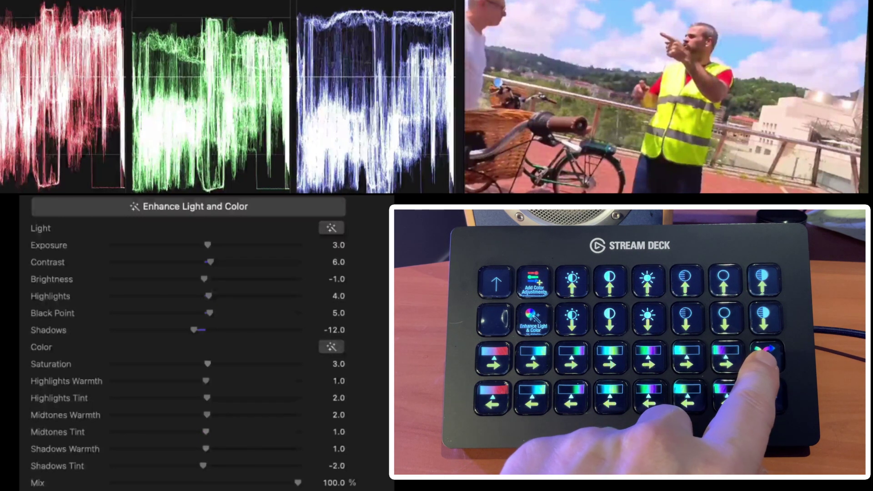
key(ctrl+alt+shift+Left)
key(ctrl+alt+shift+Left)
key(ctrl+alt+shift+Left)
key(ctrl+alt+shift+Left)
key(ctrl+alt+shift+Left)
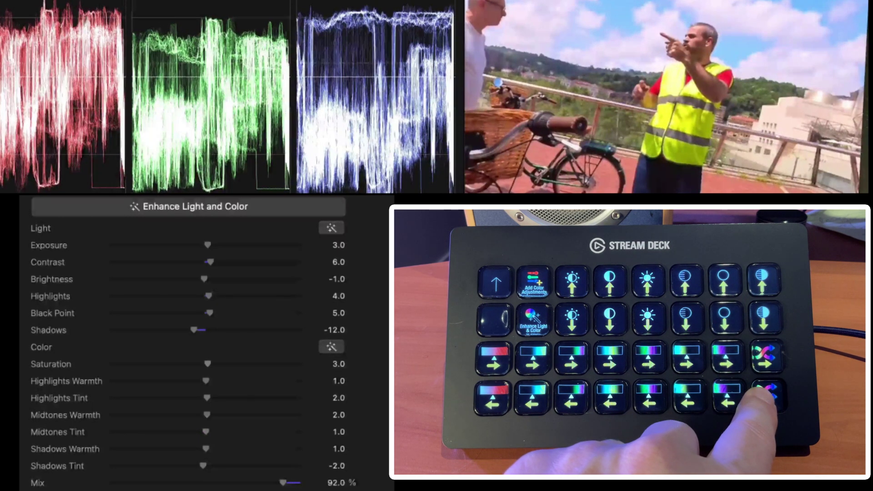